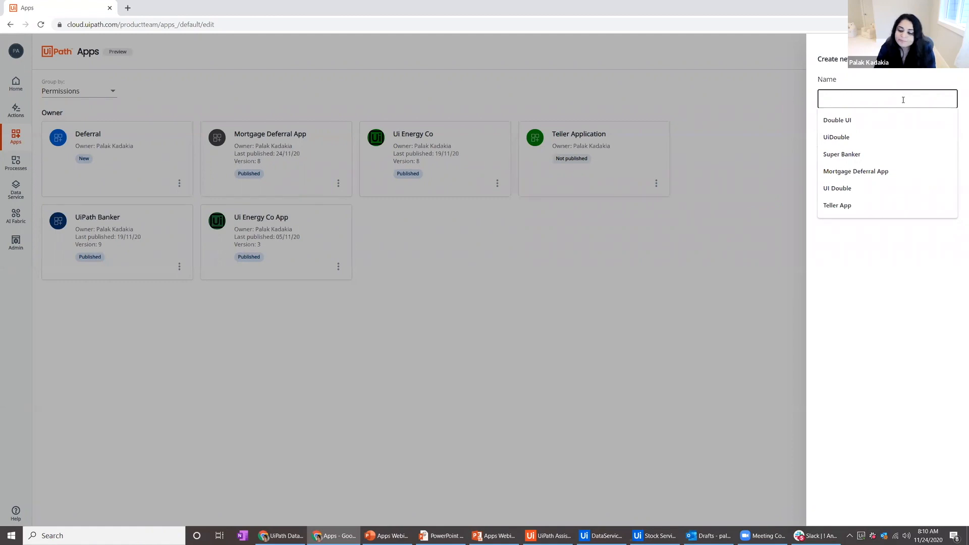
Name the new app "Mortgage Deferral" and create it.
text(Mortgage)
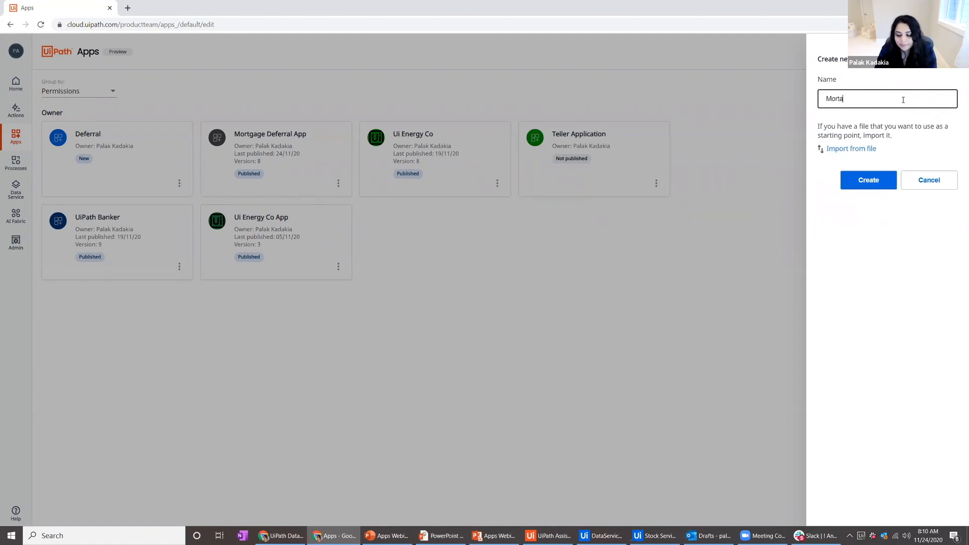
key(BackSpace)
key(BackSpace)
key(BackSpace)
key(BackSpace)
key(BackSpace)
key(BackSpace)
key(BackSpace)
text(o)
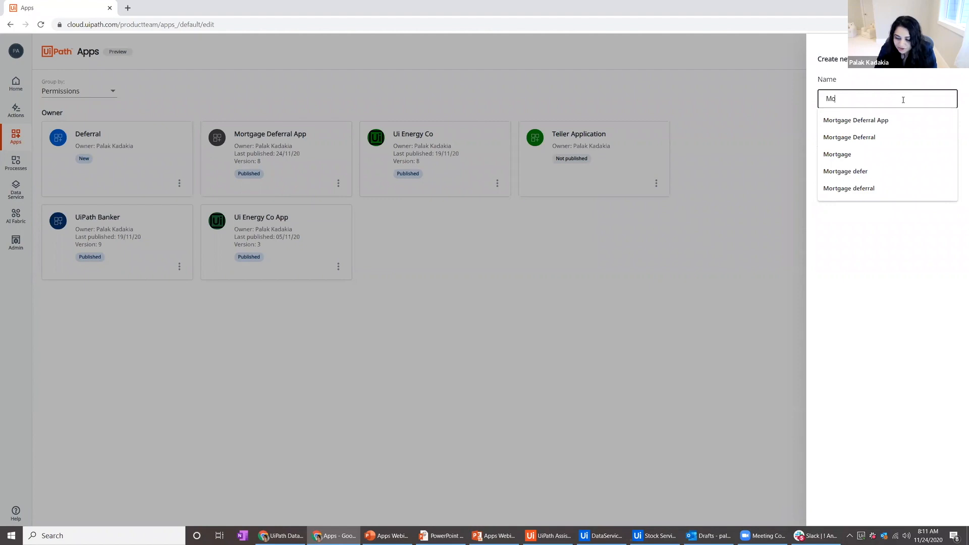
click(883, 136)
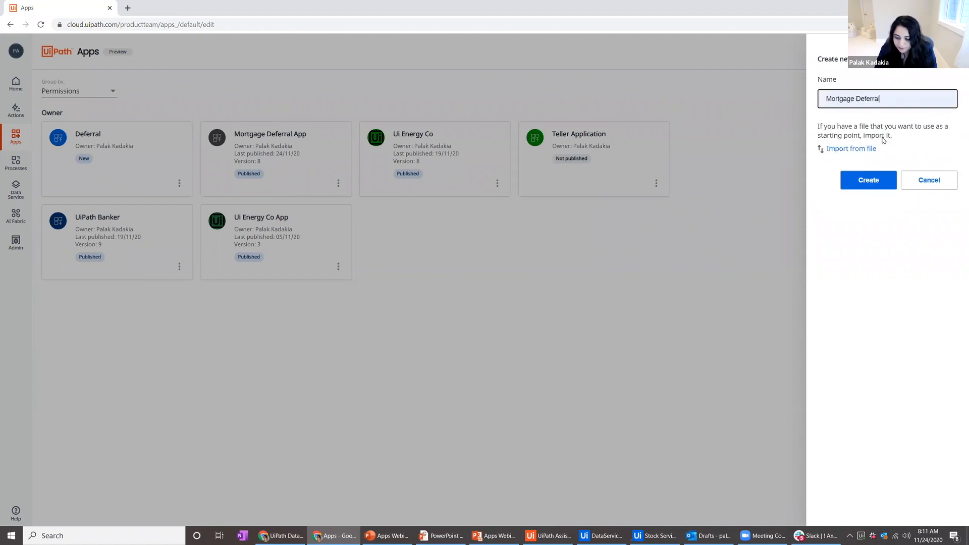
click(868, 181)
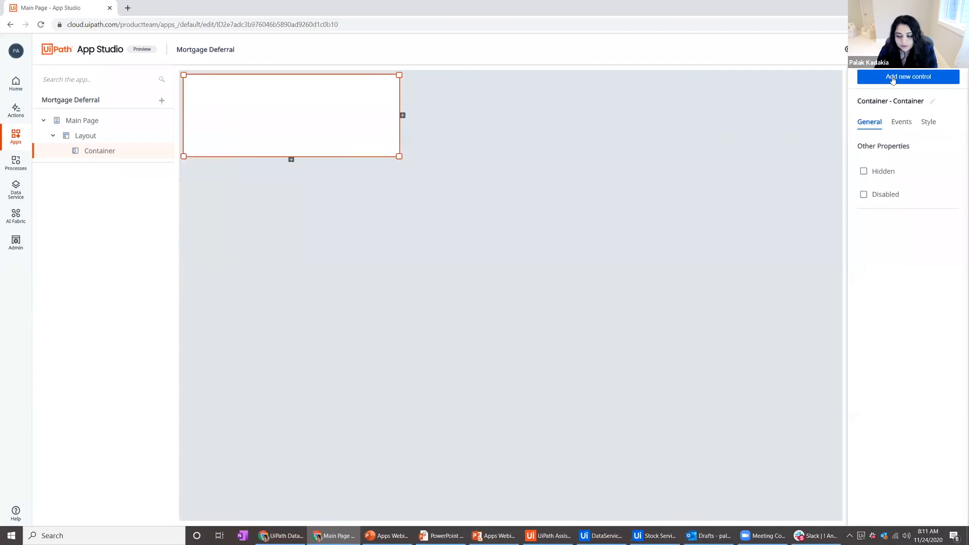
Show the library of addable controls and set it to stay open.
click(892, 80)
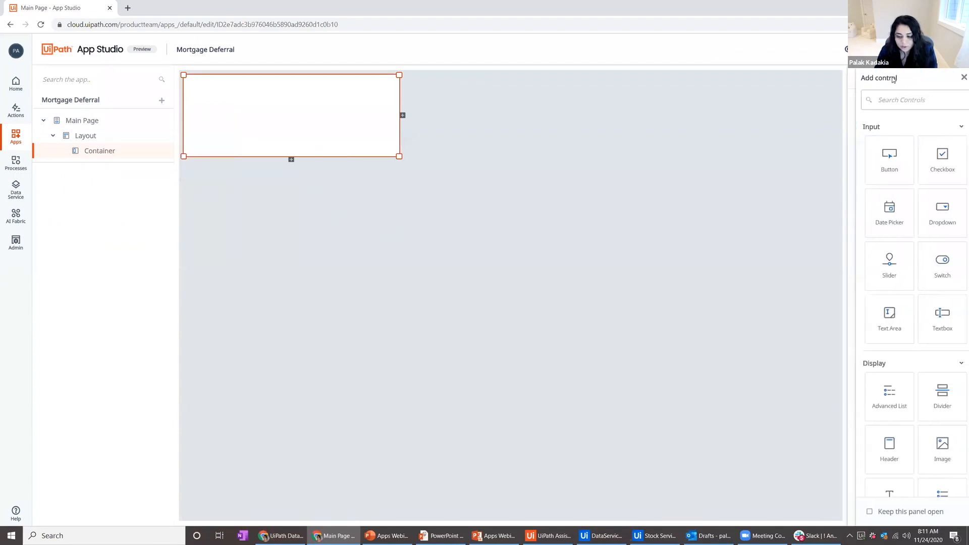
click(952, 79)
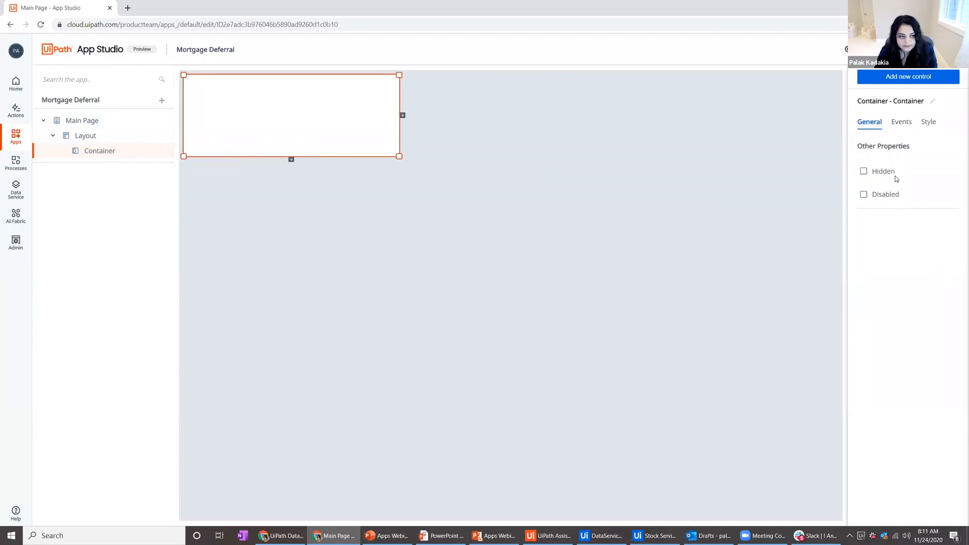
click(892, 83)
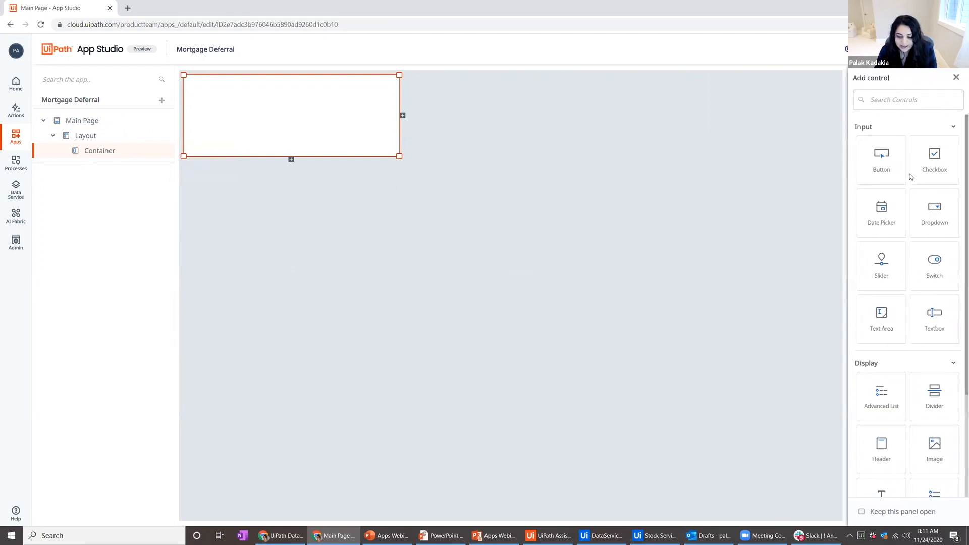
click(861, 512)
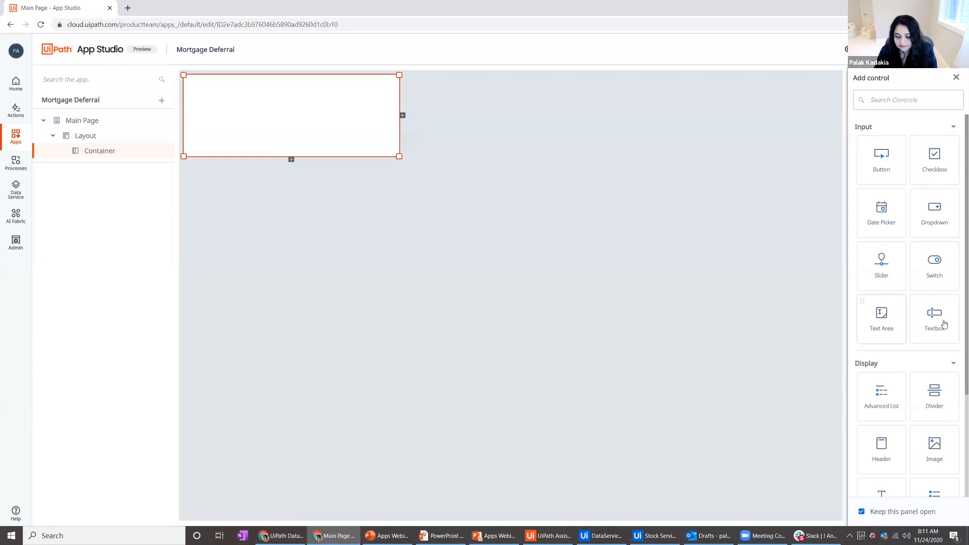
Examine the available display, container and icon controls, expanding the Containers and Icons groups.
scroll(913, 271, down, 3)
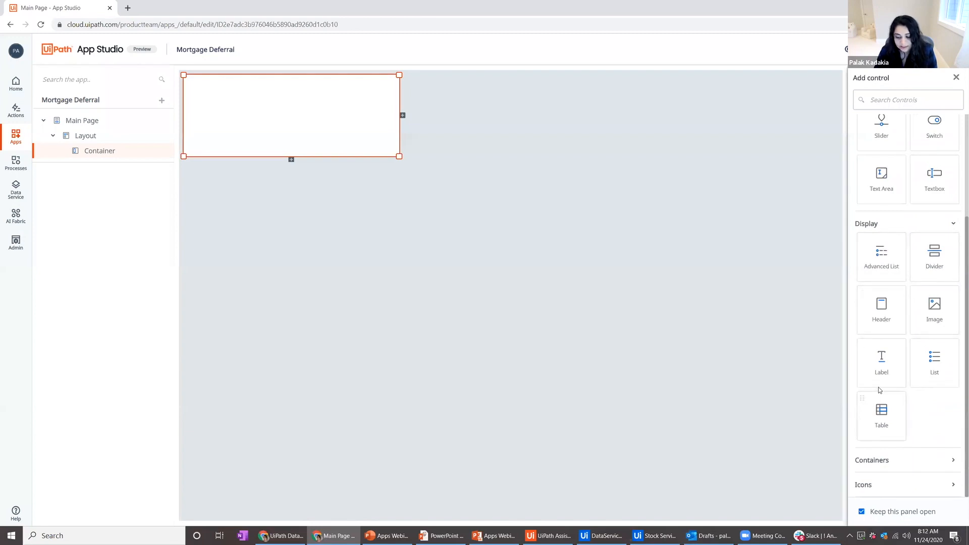
click(898, 465)
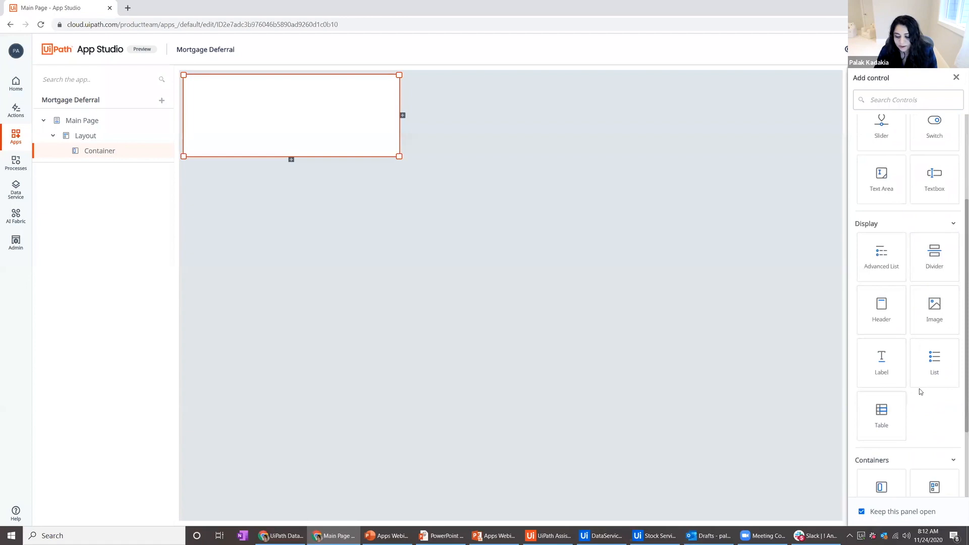
scroll(919, 391, down, 2)
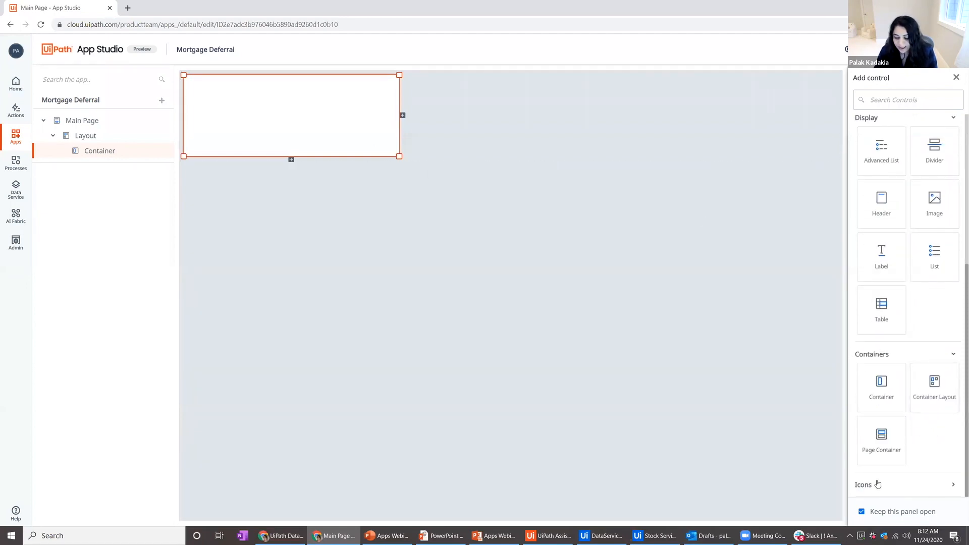
click(896, 485)
scroll(913, 368, down, 10)
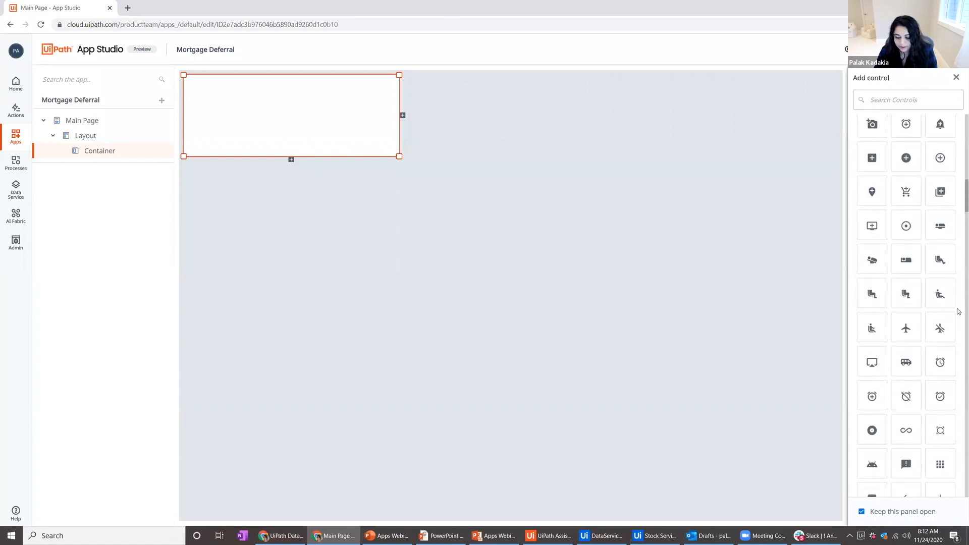
scroll(957, 161, up, 10)
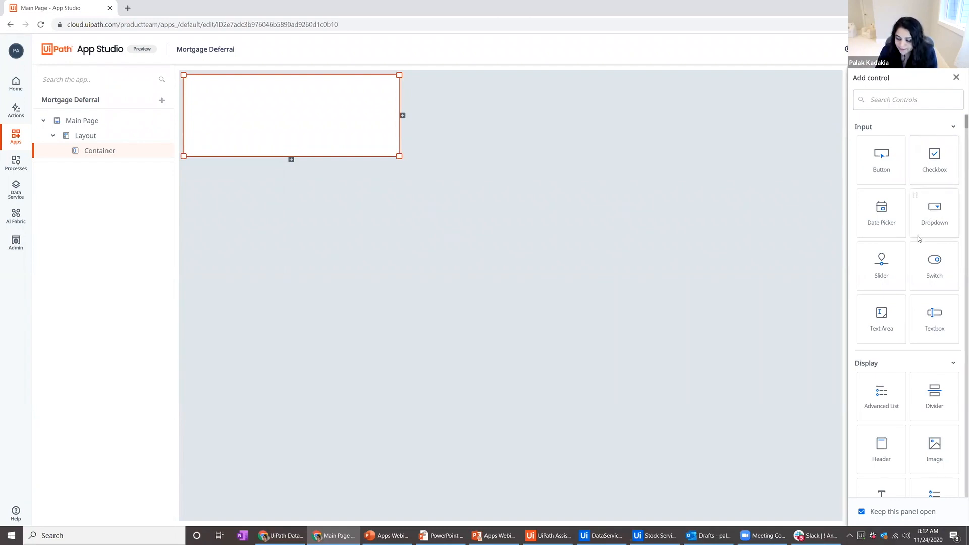
Add an Image, a Label and a Textbox control, stacked in that order, to the main page's container.
scroll(919, 373, down, 3)
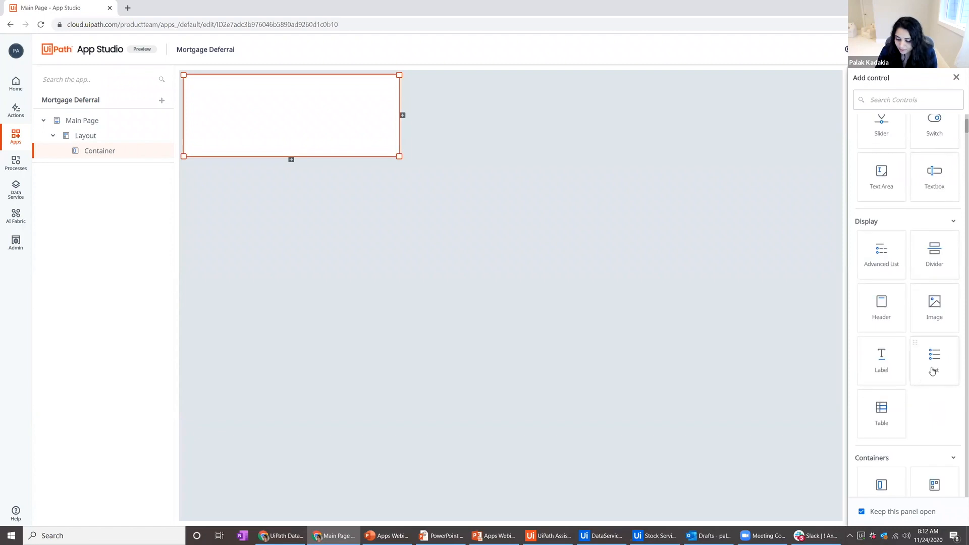
drag(933, 303, 319, 95)
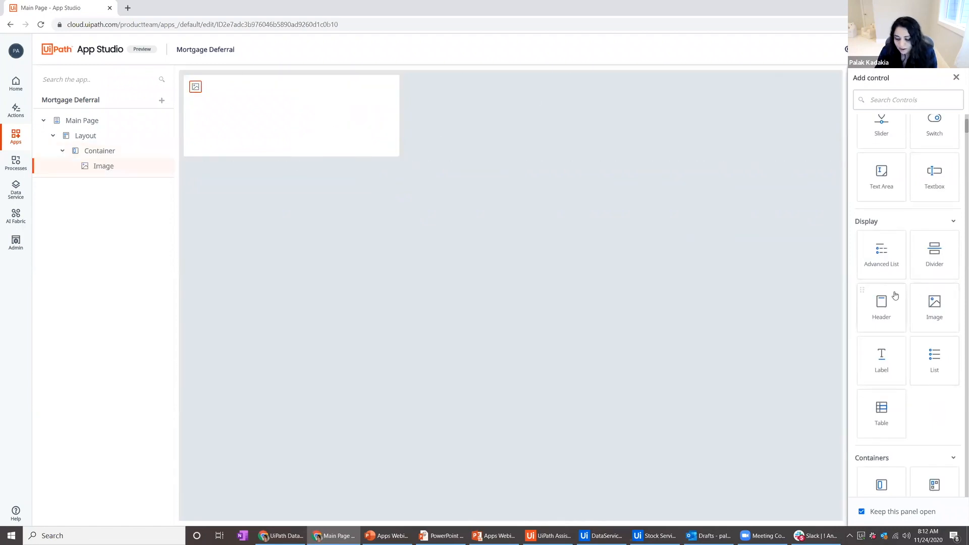
drag(882, 359, 258, 112)
drag(936, 184, 237, 126)
Enlarge the container in both directions and add two more Label and Textbox pairs below the first textbox.
click(382, 143)
drag(403, 156, 475, 514)
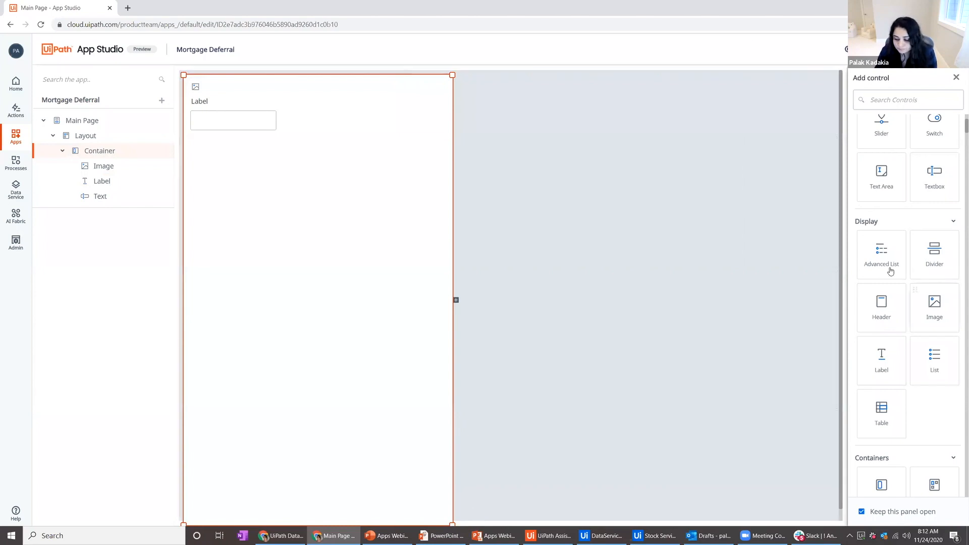
drag(886, 377, 275, 202)
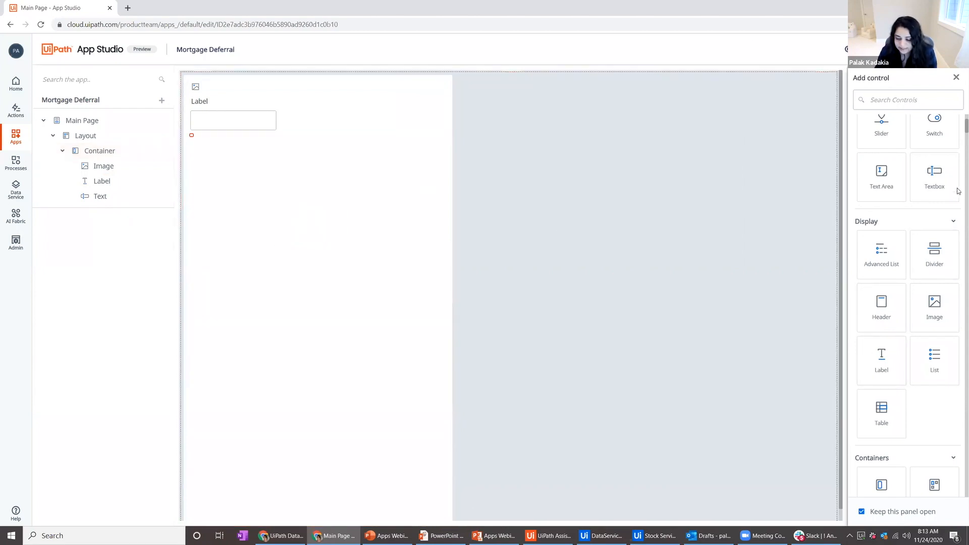
drag(945, 190, 240, 164)
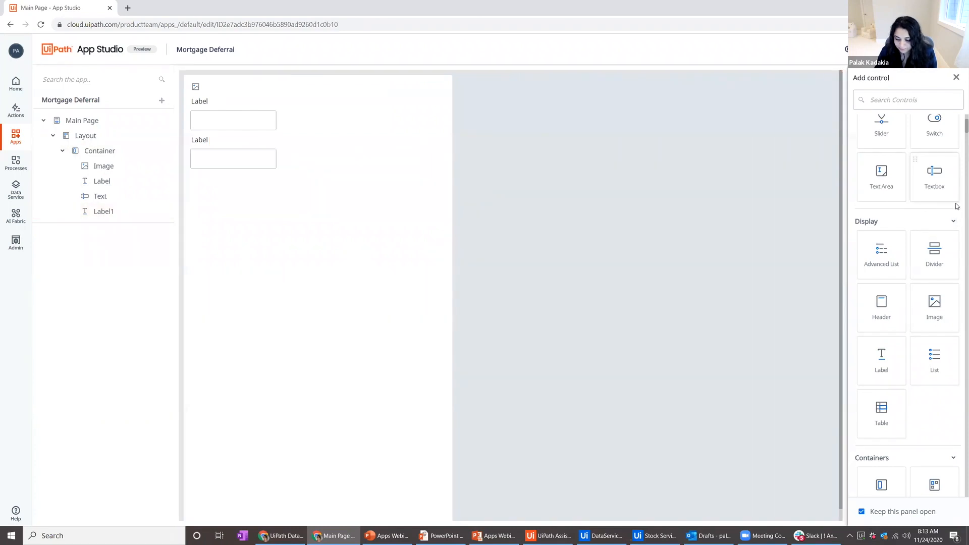
drag(887, 373, 373, 262)
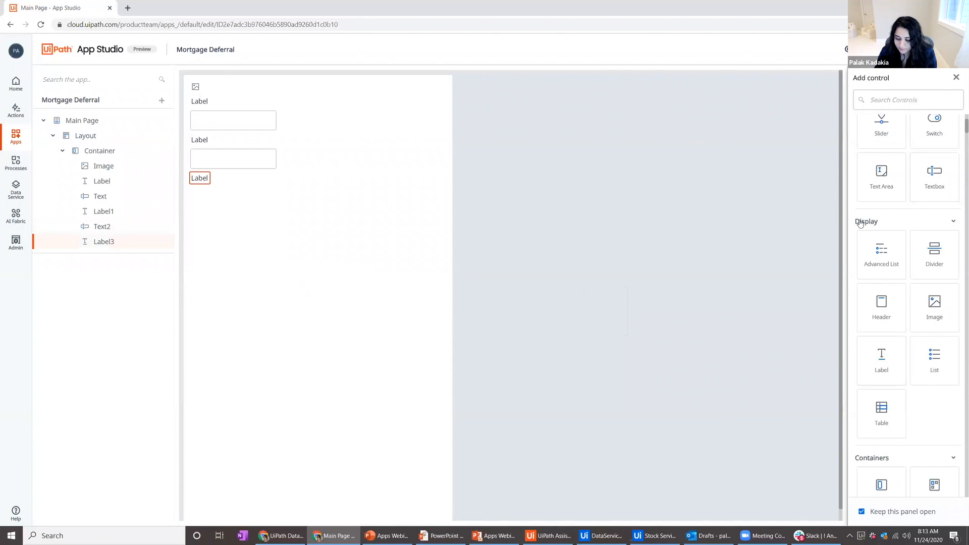
drag(926, 192, 212, 286)
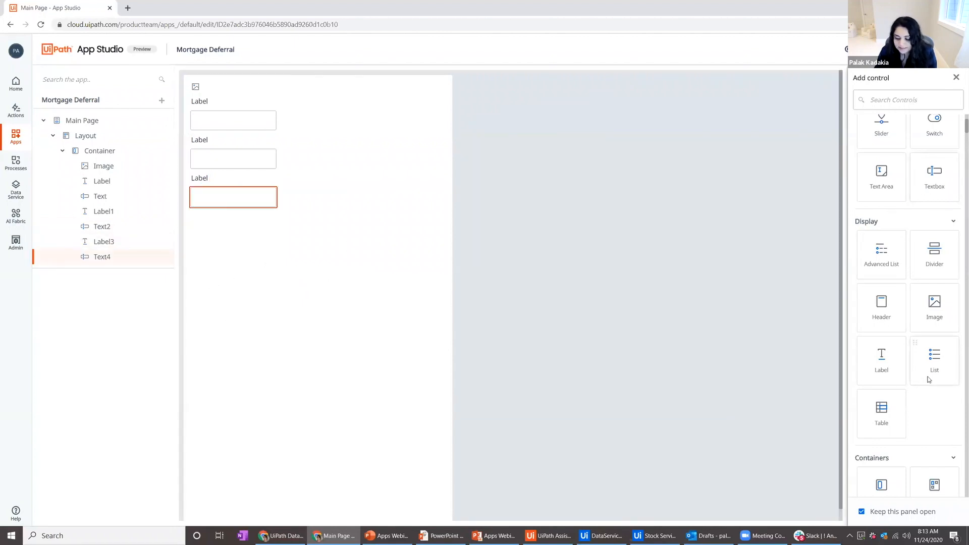
Add a Table and a Button below the third textbox, and close the control library.
drag(881, 412, 270, 245)
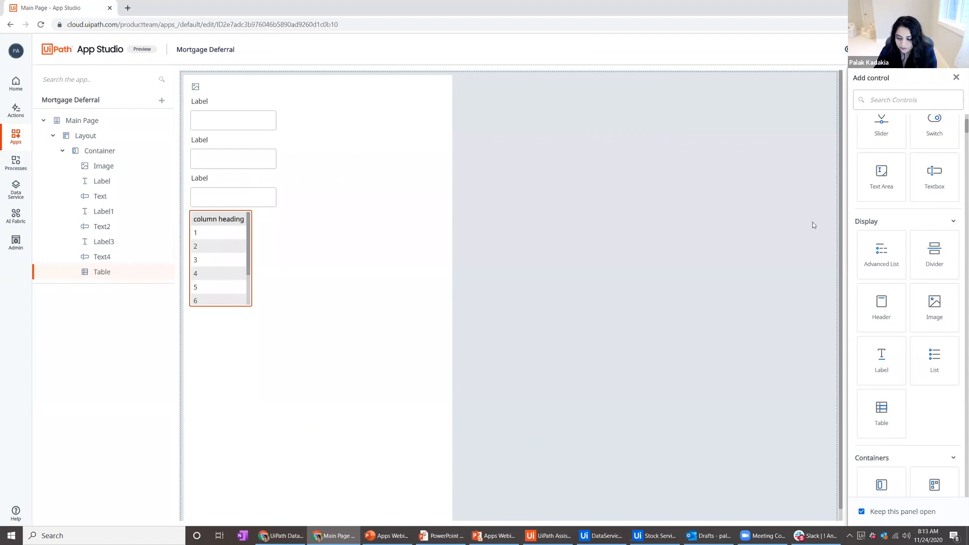
scroll(914, 303, up, 3)
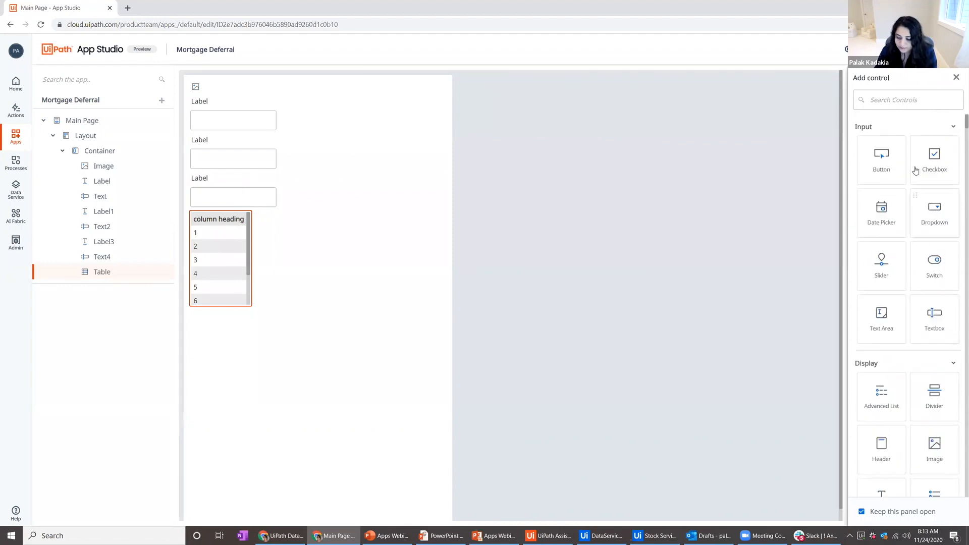
drag(568, 254, 237, 332)
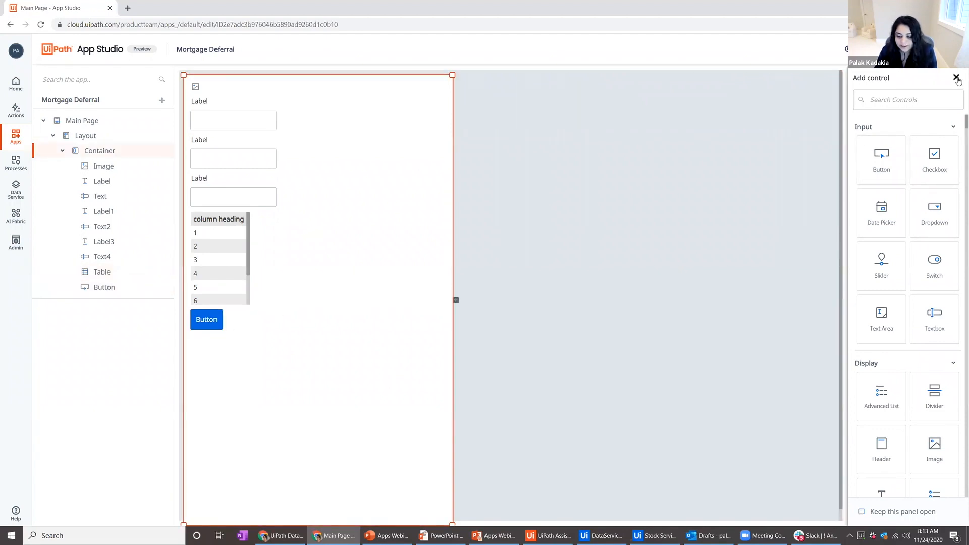
click(956, 78)
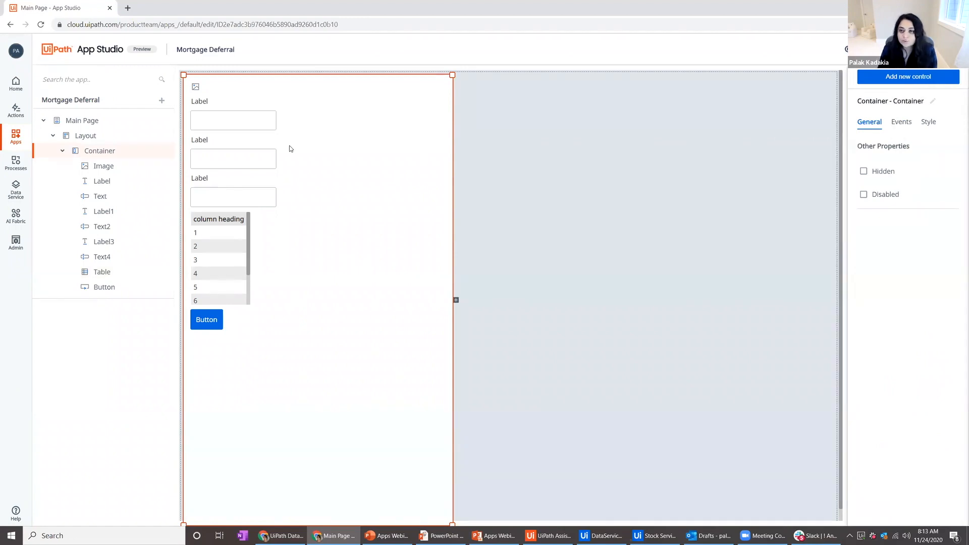
Upload the UiBank Logo image from the Pictures folder and bind it to the image control.
click(196, 89)
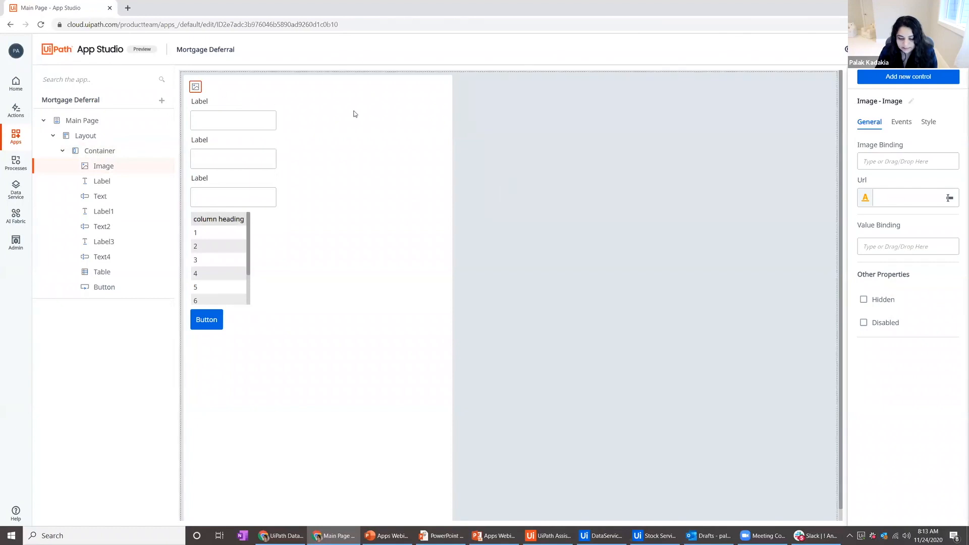
click(881, 160)
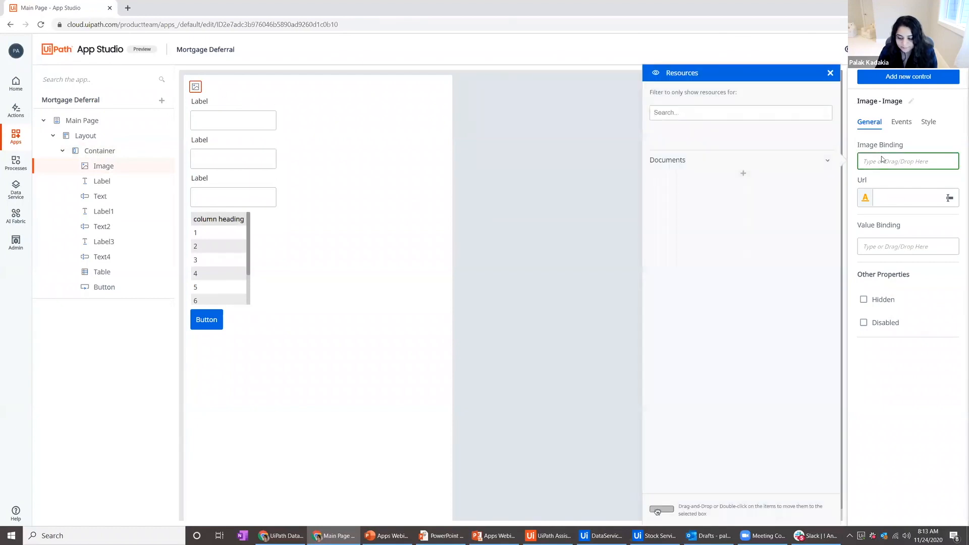
click(743, 173)
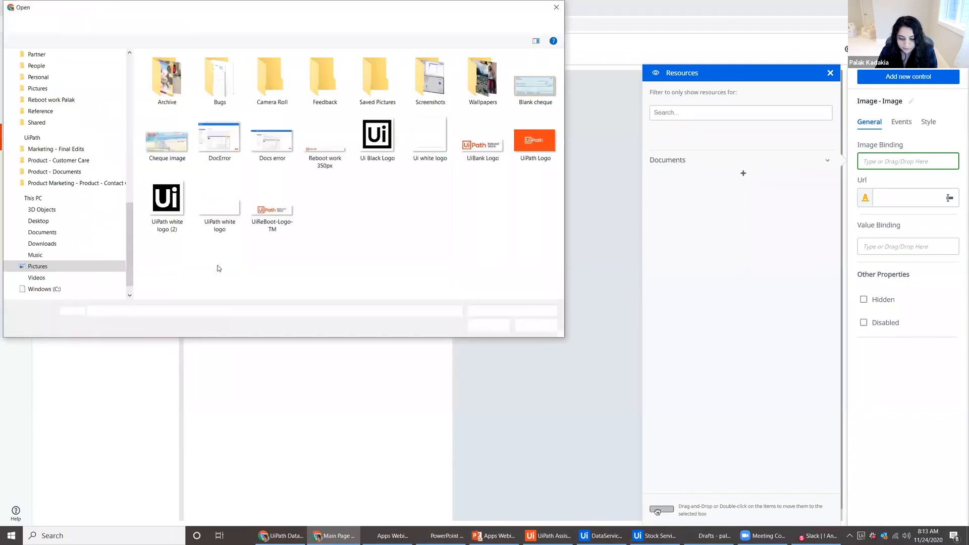
double_click(488, 146)
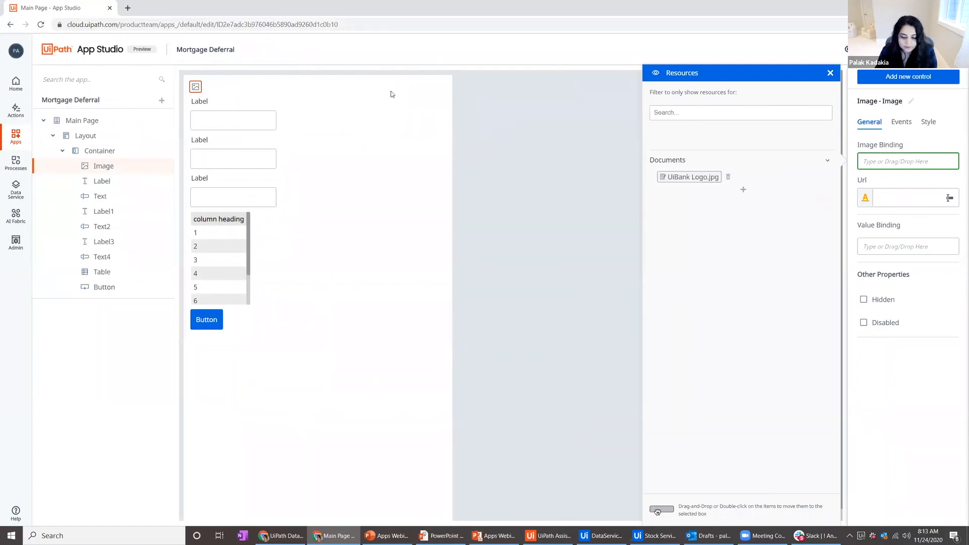
double_click(688, 177)
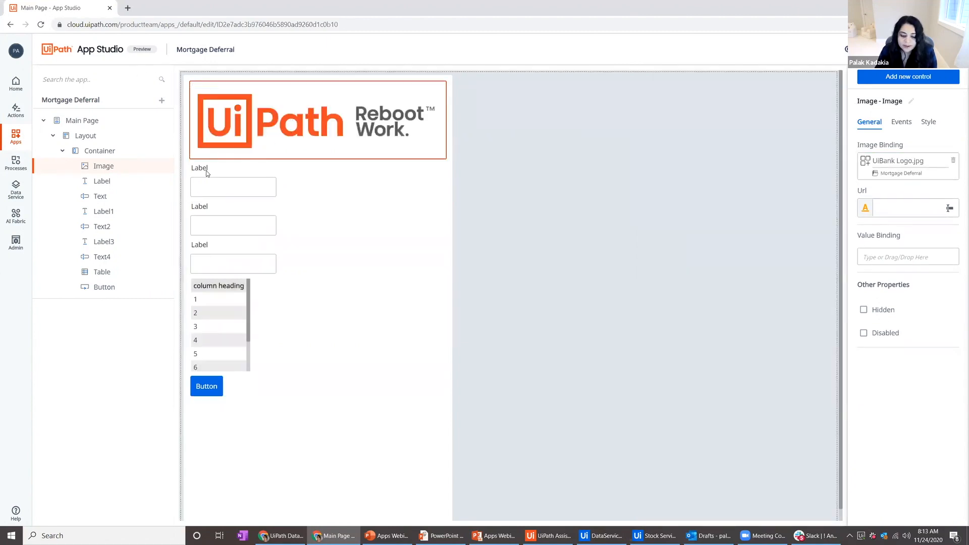
Set the text of the label directly under the logo to "Loan Number".
click(206, 172)
double_click(902, 161)
text(Loan Number)
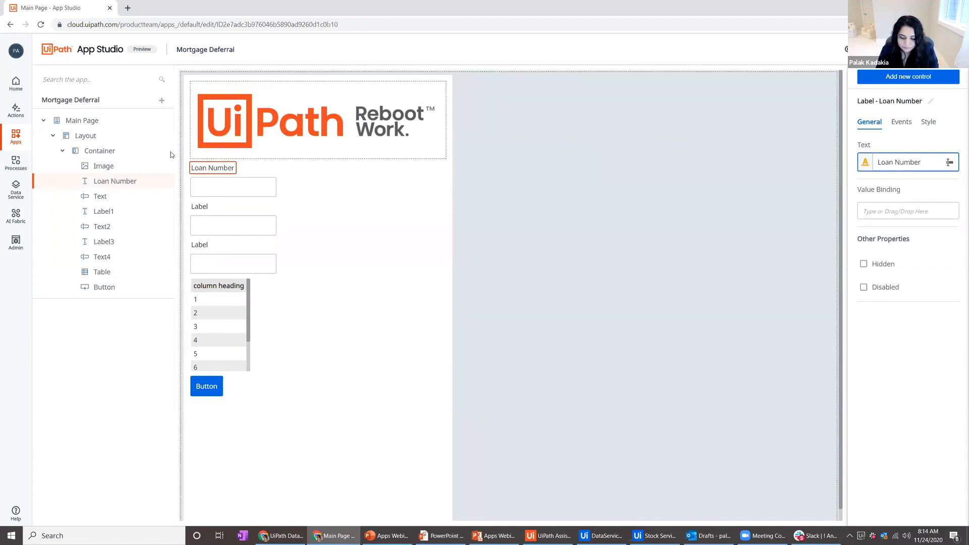
Set the second label's text to "Number of Months to defer".
click(207, 206)
double_click(892, 162)
text(Number)
text( of Months to e)
text(efer)
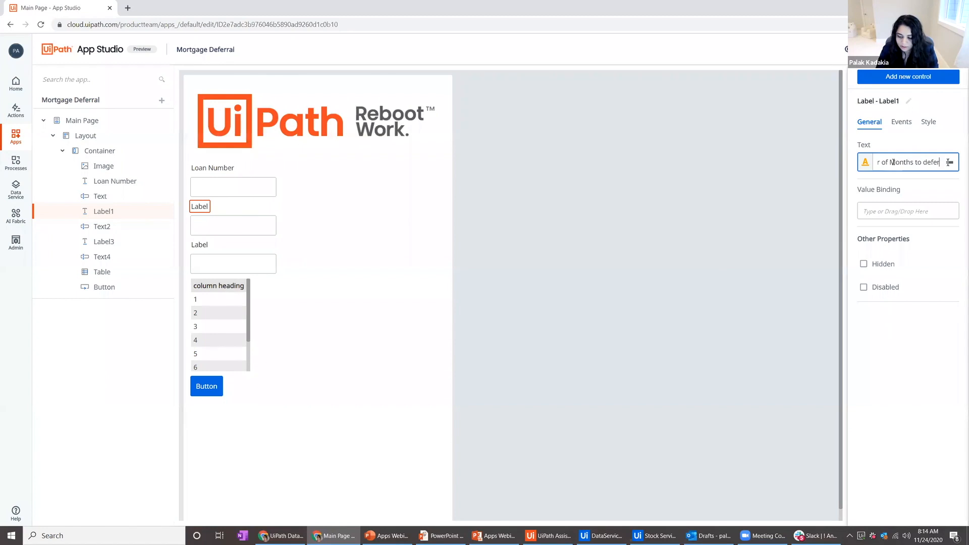
Set the third label's text to "Customer Name" and select the textbox below it.
click(216, 245)
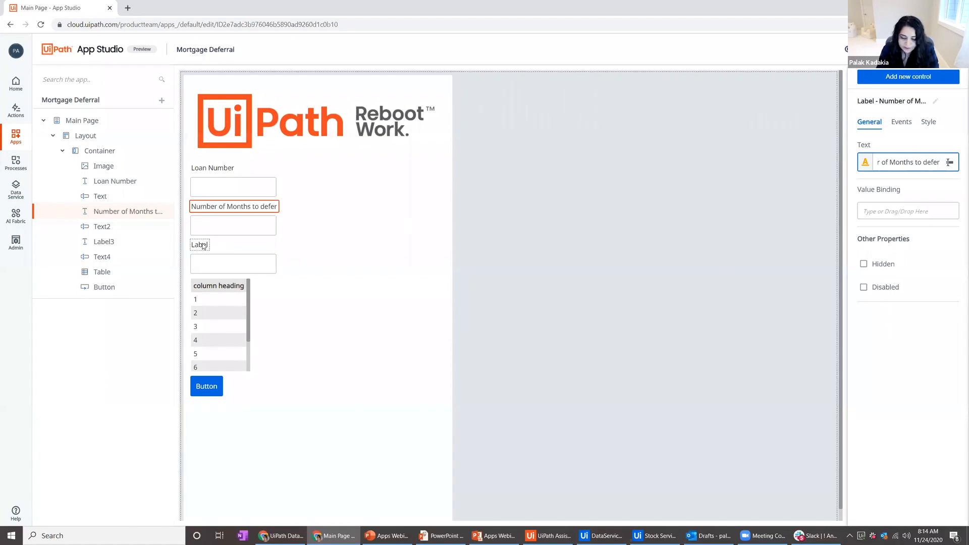
double_click(899, 163)
text(C)
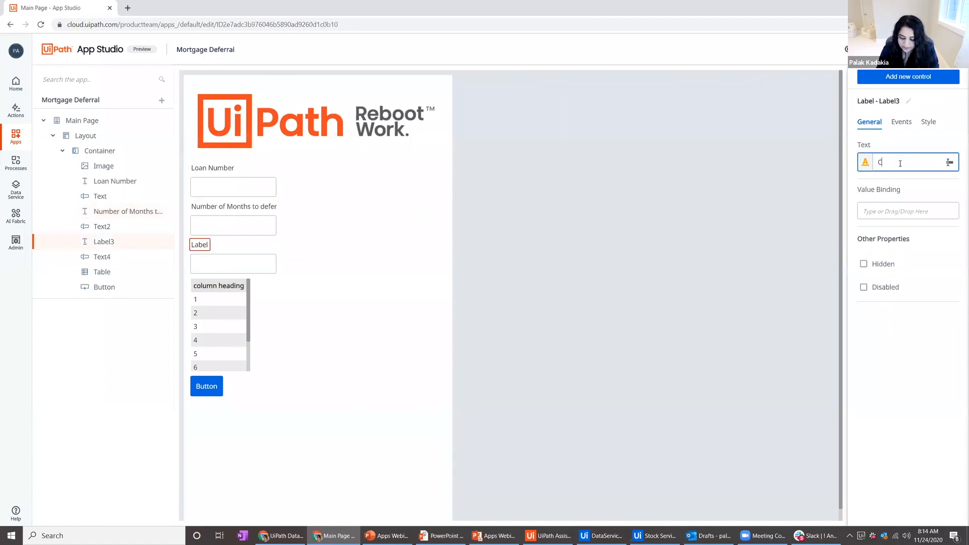
text(ustomer Name)
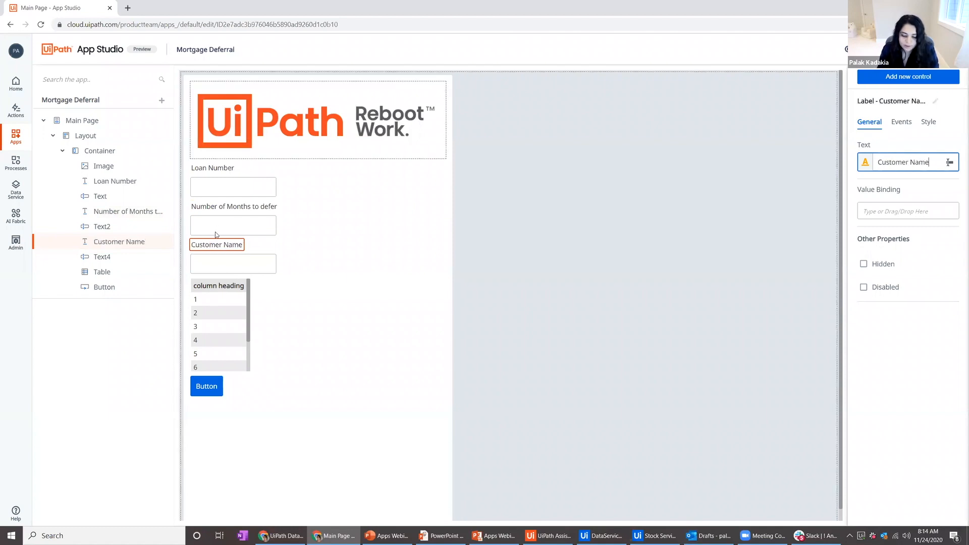
click(213, 262)
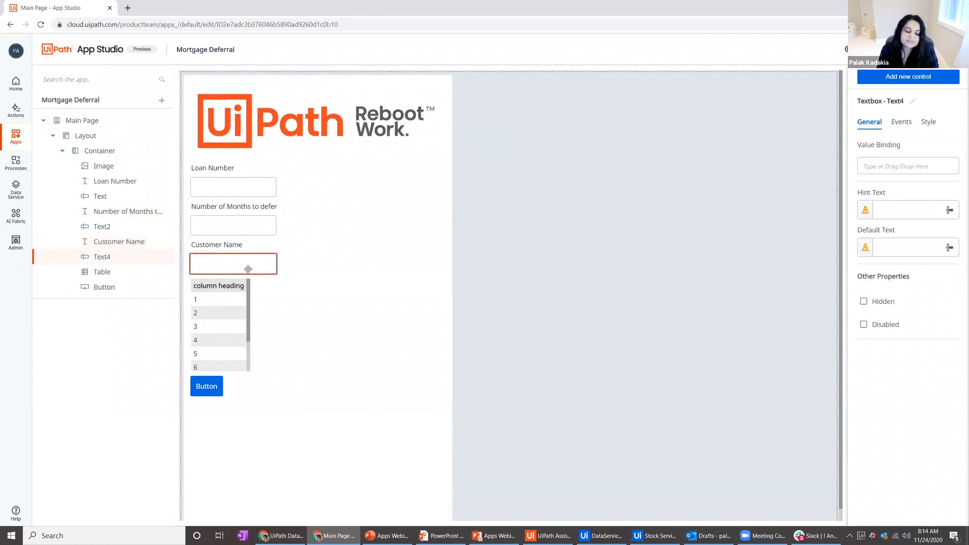
Disable the textbox under Customer Name and set the button's text to "Create email".
click(863, 324)
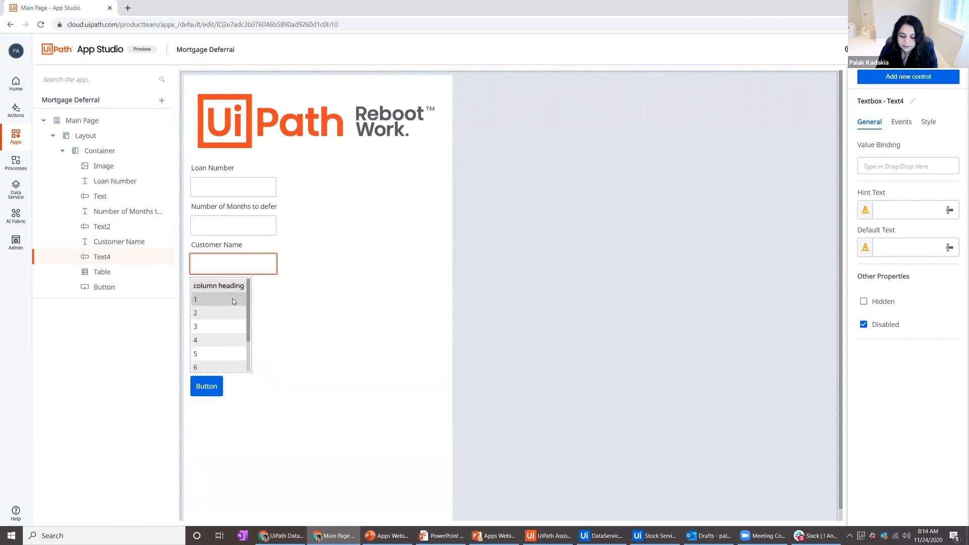
click(207, 386)
double_click(897, 160)
text(Create)
text( emial)
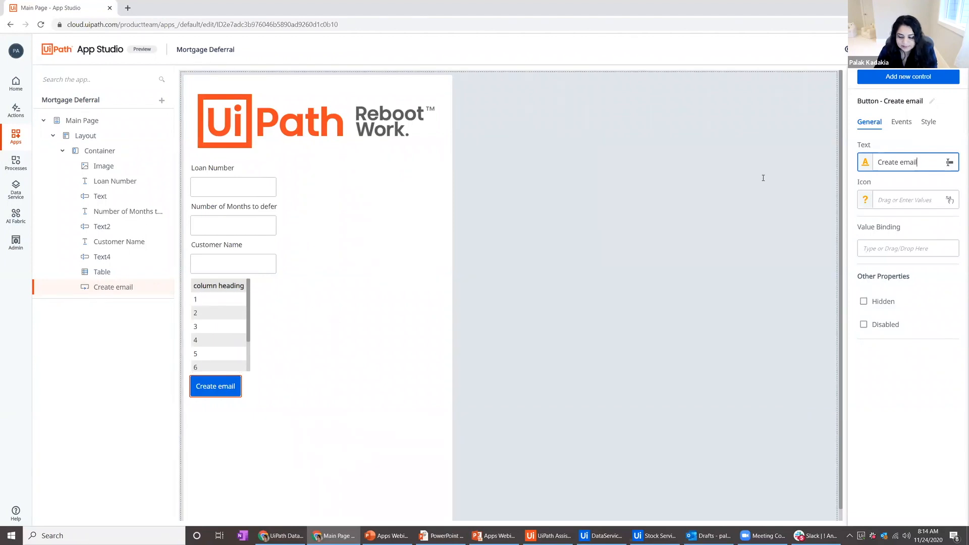
Change the Create email button's style to Outlined.
click(927, 124)
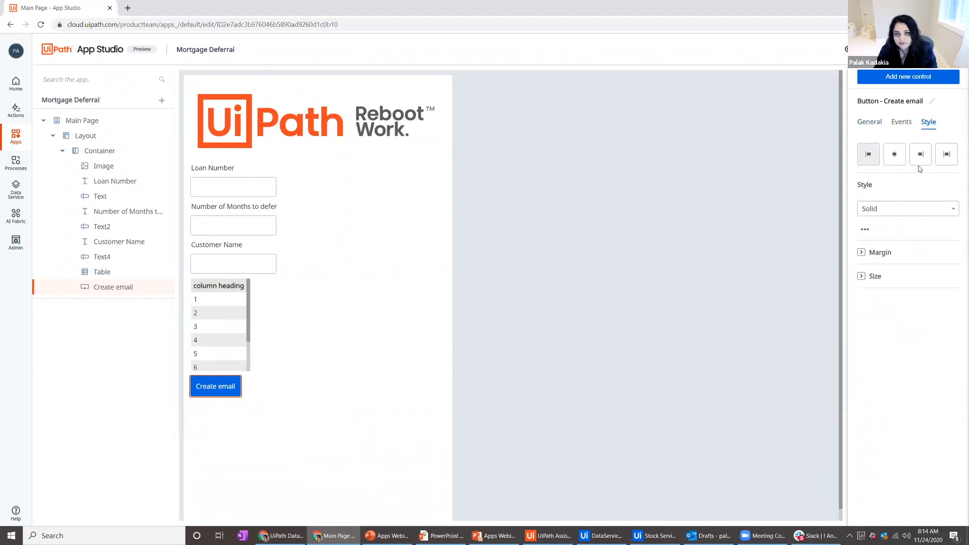
click(878, 211)
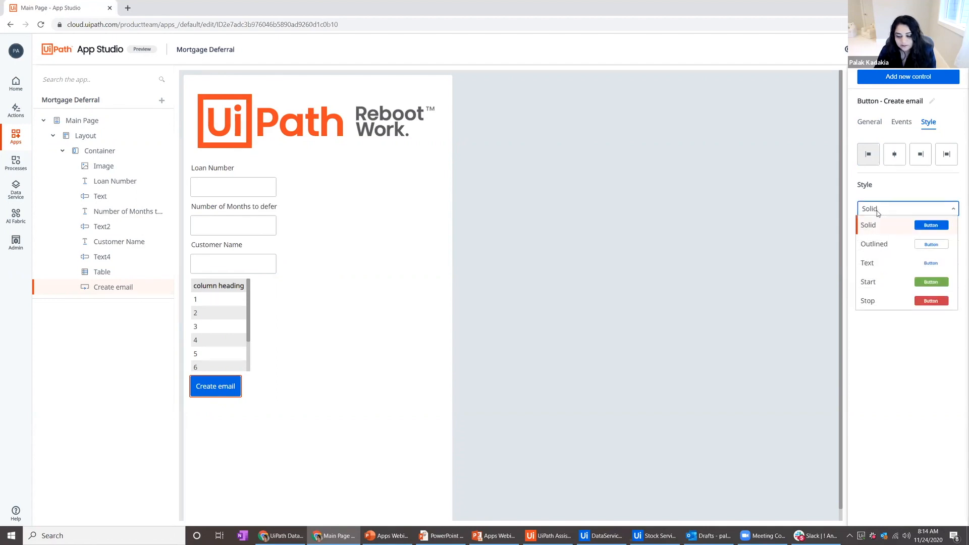
click(931, 245)
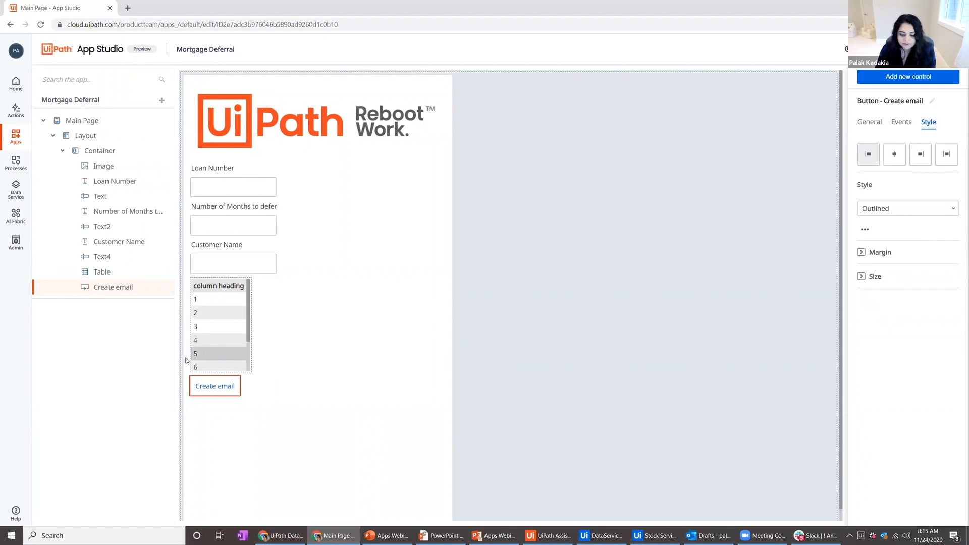
Set the table's width to 90% and its height to 350 px.
click(233, 303)
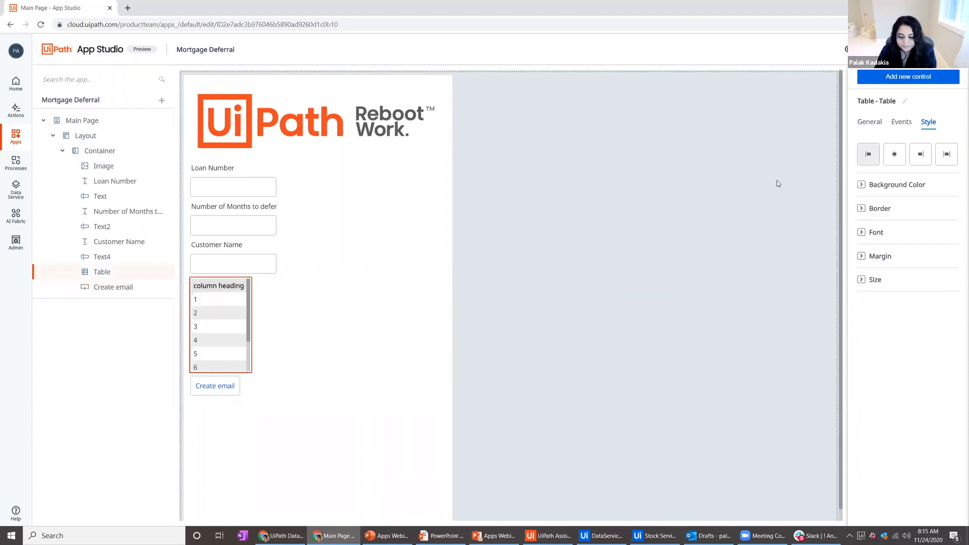
click(861, 284)
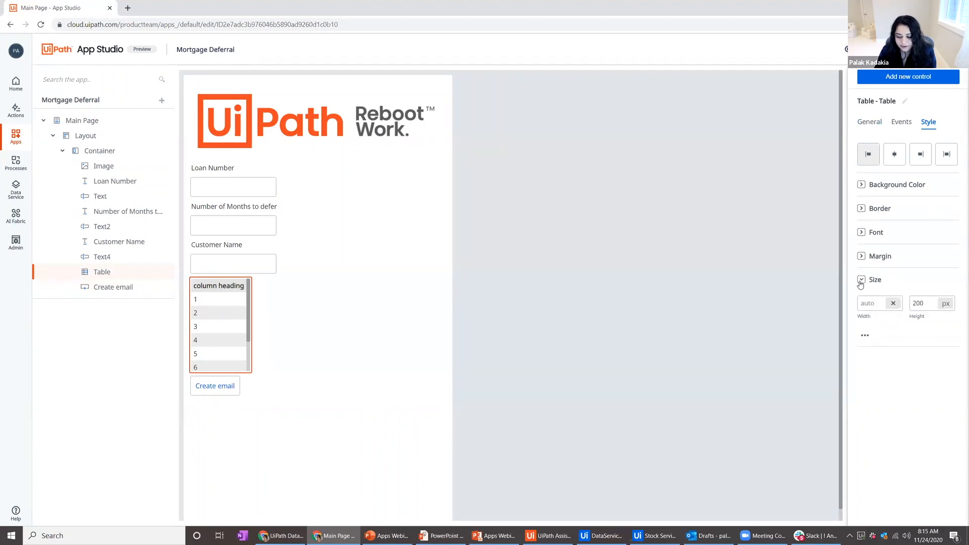
click(873, 303)
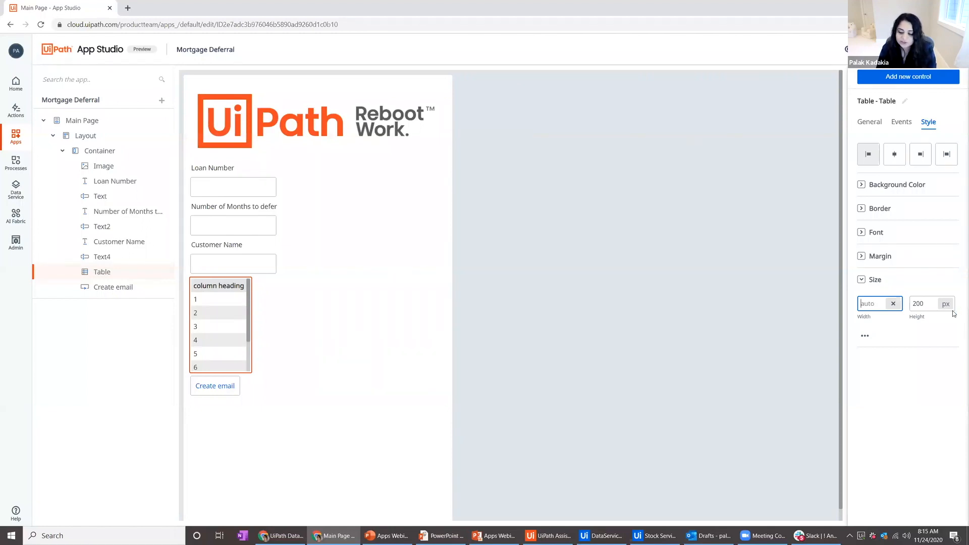
text(90)
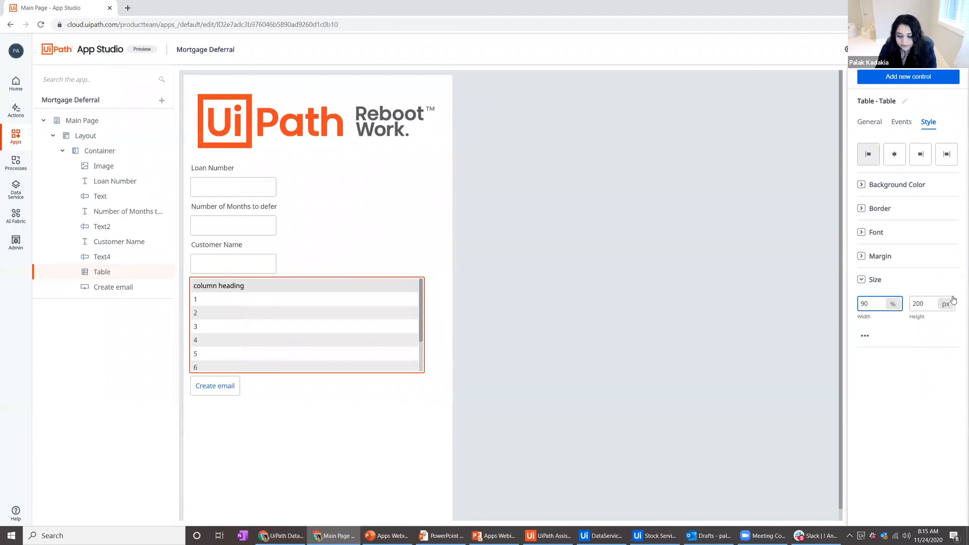
key(Tab)
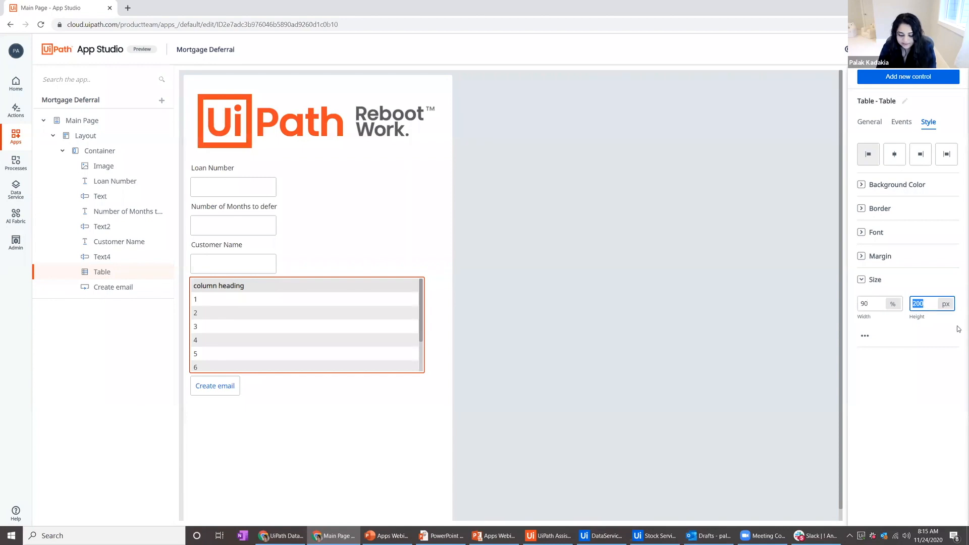
text(350)
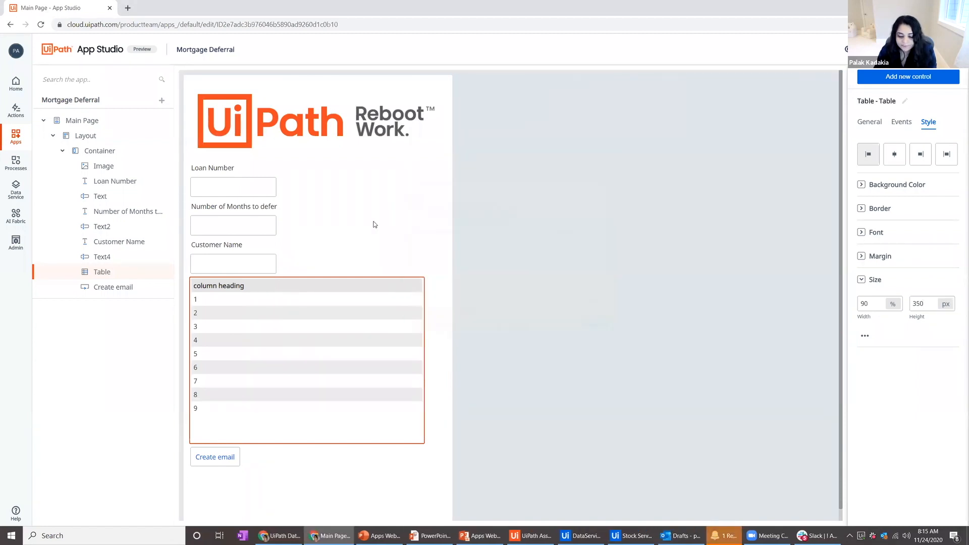
Set the logo image's width to 450 px and centre the container's contents horizontally.
click(295, 124)
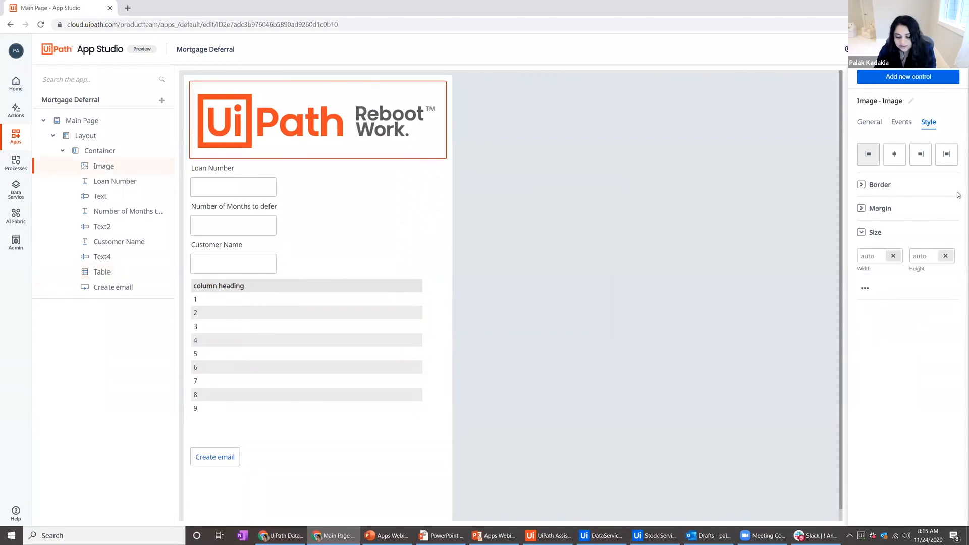
click(880, 257)
text(450)
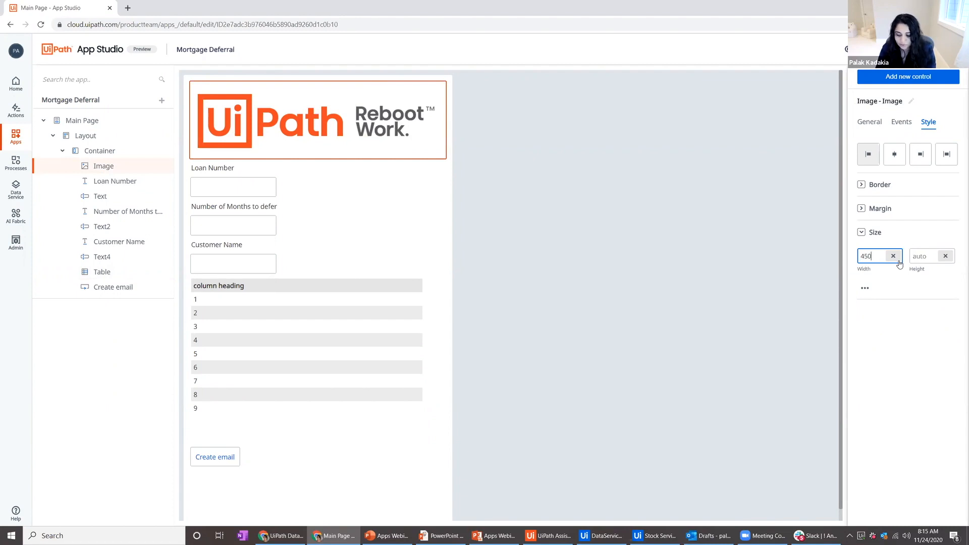
text(px)
key(Return)
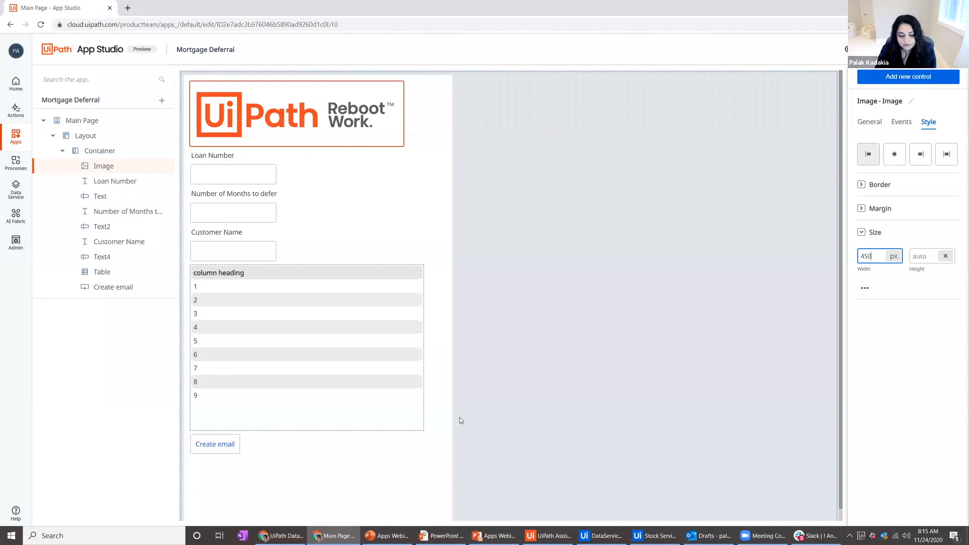
click(416, 470)
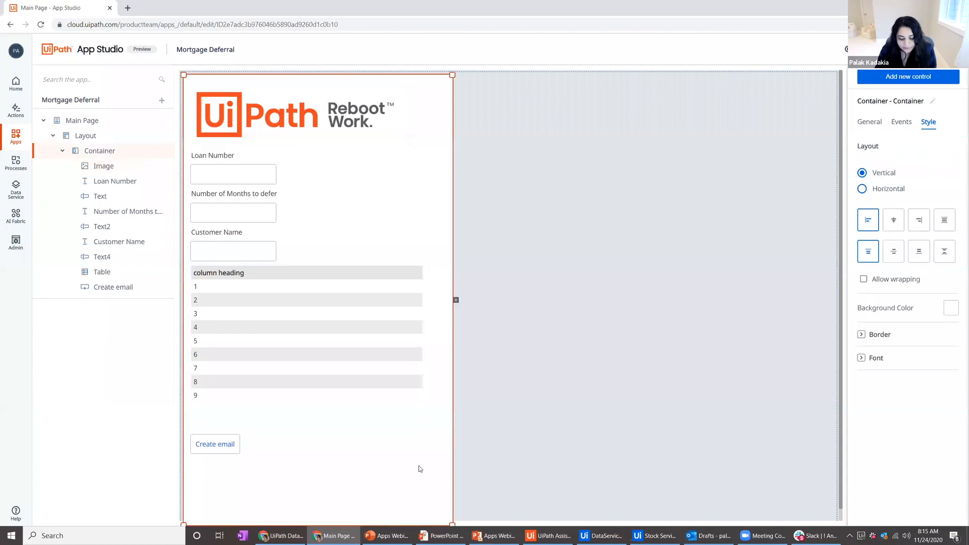
click(894, 224)
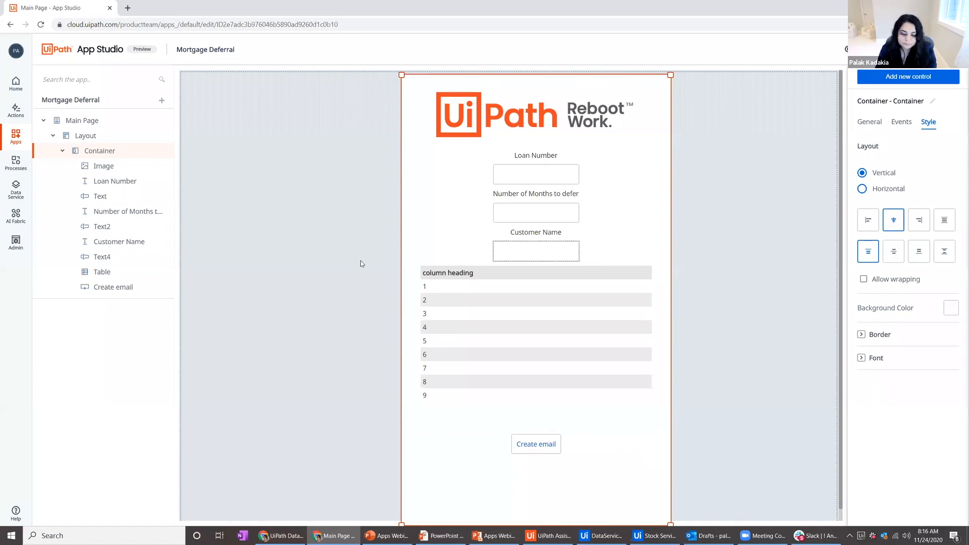
Add the Mortgage Deferral Summary and Mortgage Deferral Calculator processes from the productTeam orchestrator to the app.
click(162, 102)
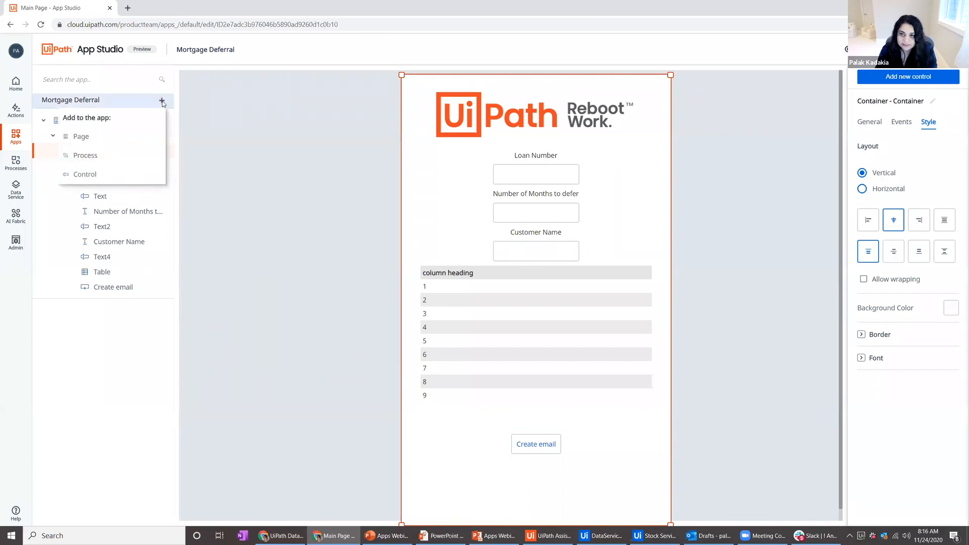
click(99, 155)
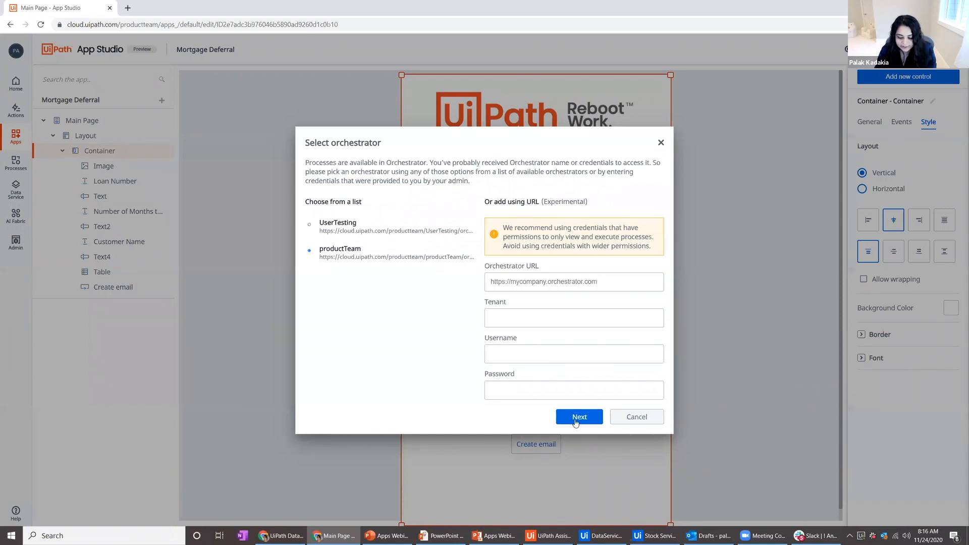
click(575, 418)
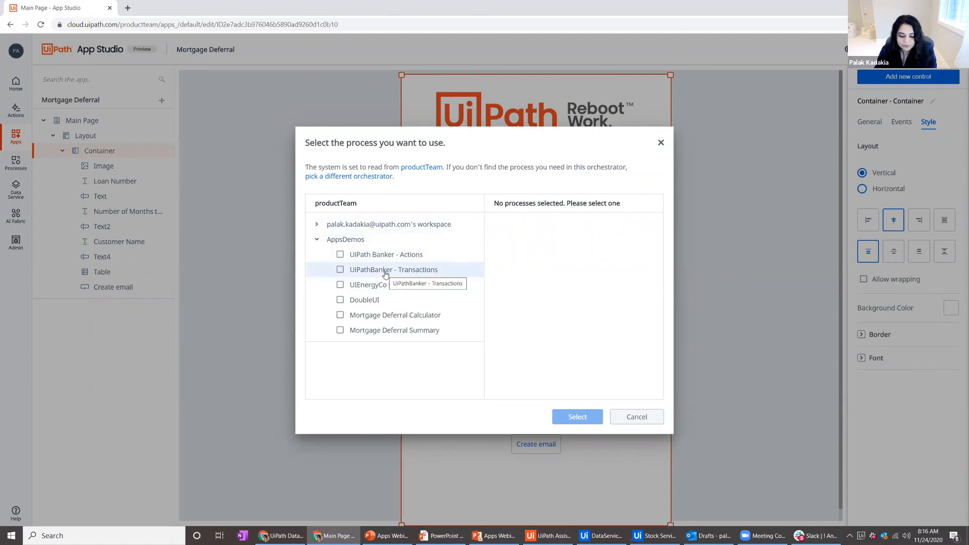
click(340, 331)
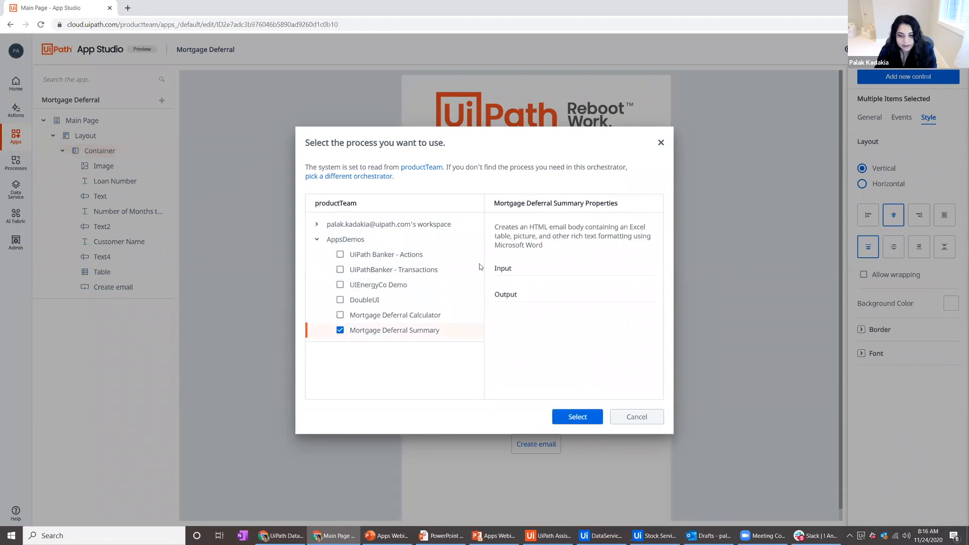
click(340, 316)
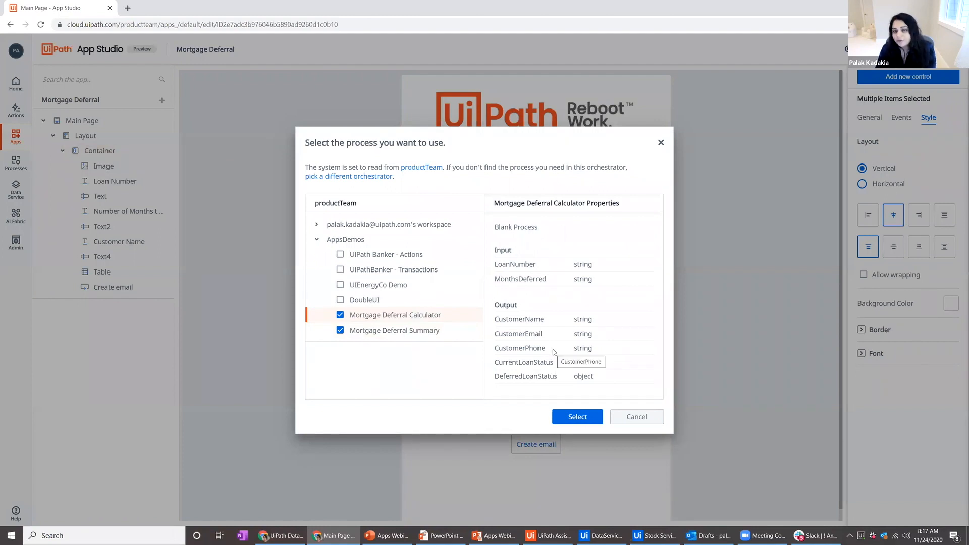
click(586, 420)
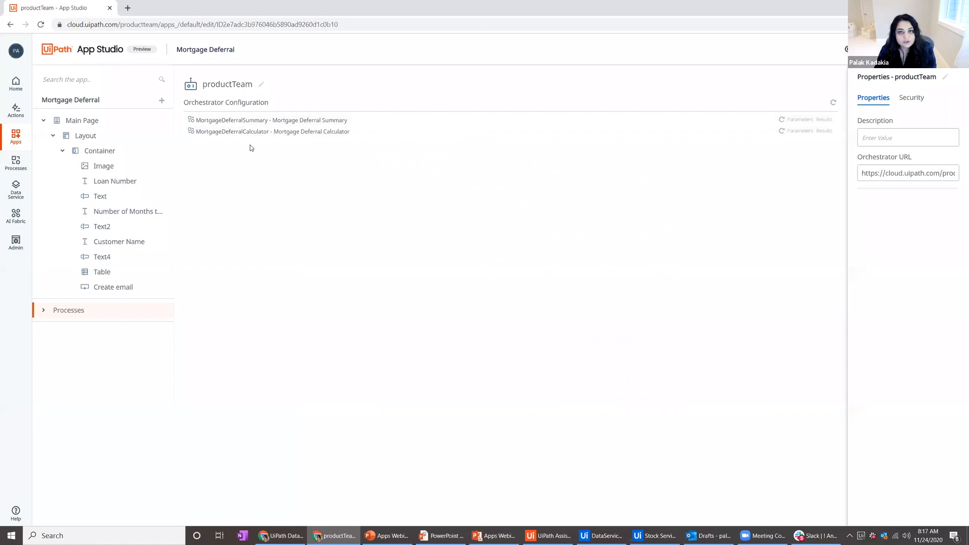
Examine the parameters of both added processes and the results of Mortgage Deferral Calculator.
click(806, 124)
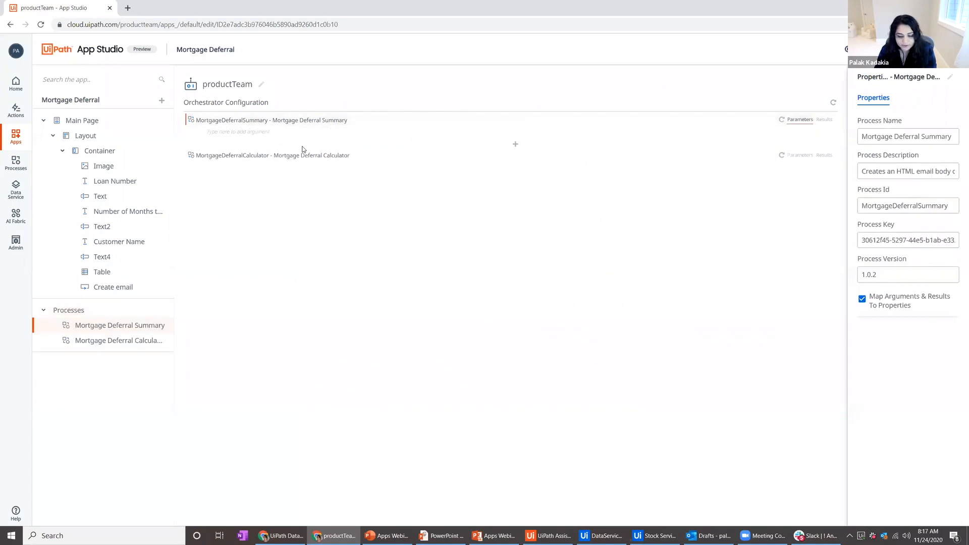
click(806, 157)
click(824, 157)
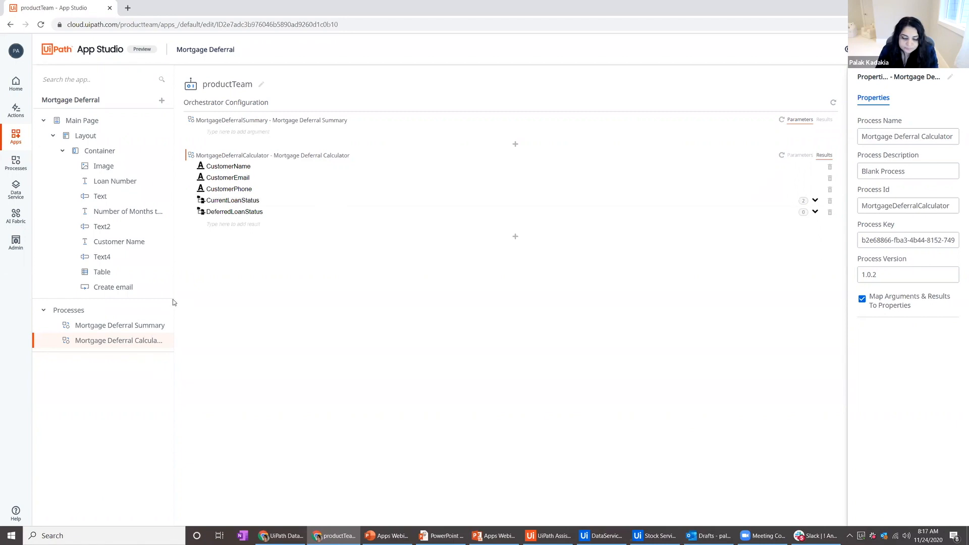
On the Main Page, bind the value of the Customer Name textbox to the Mortgage Deferral Calculator's CustomerName output.
click(118, 129)
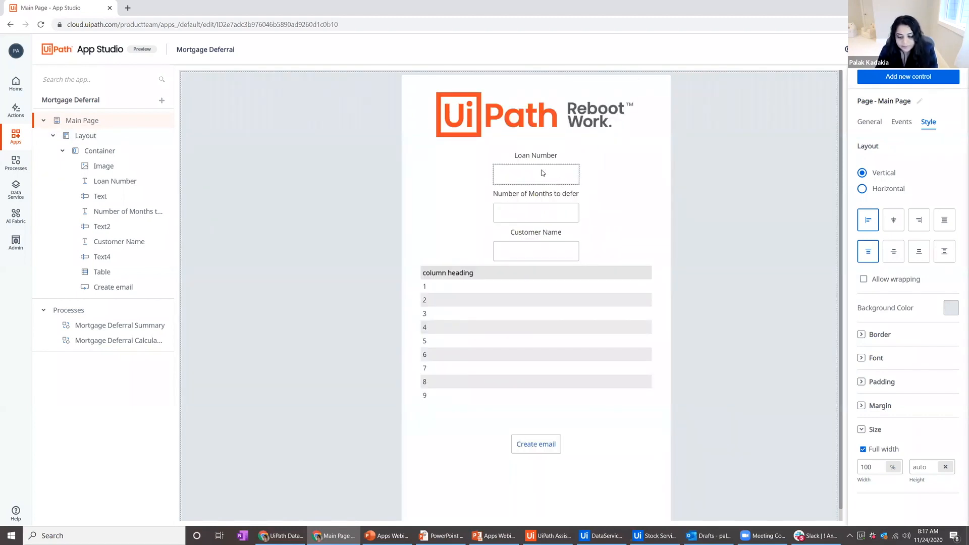
click(539, 249)
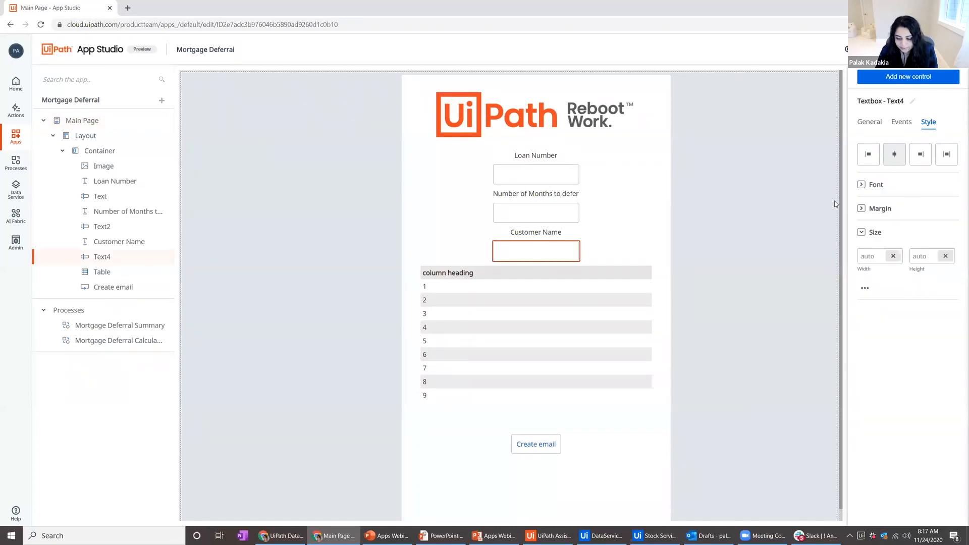
click(869, 122)
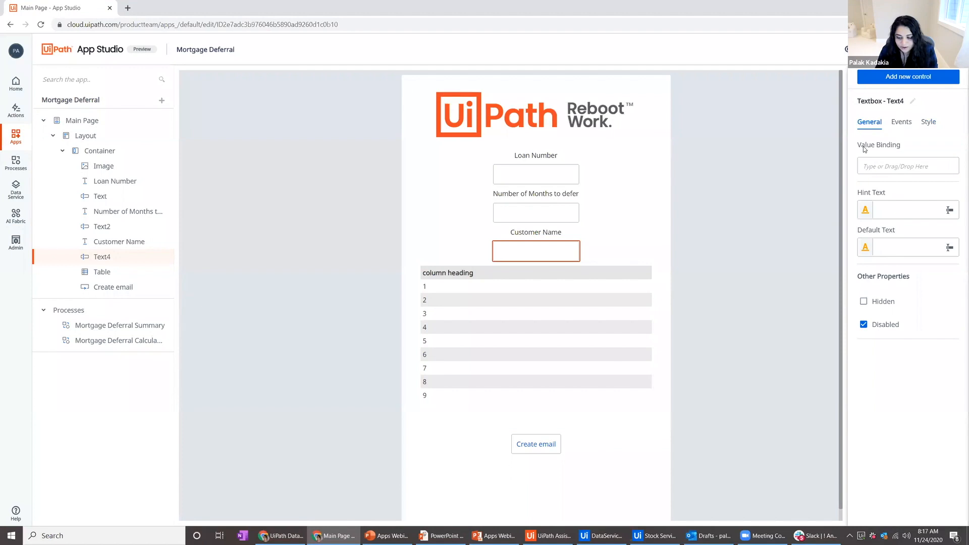
click(888, 166)
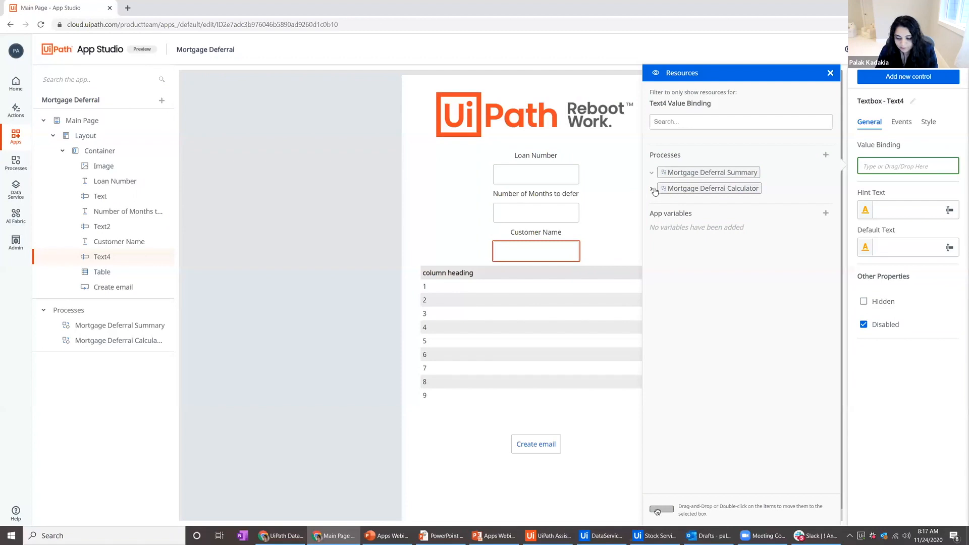
click(651, 189)
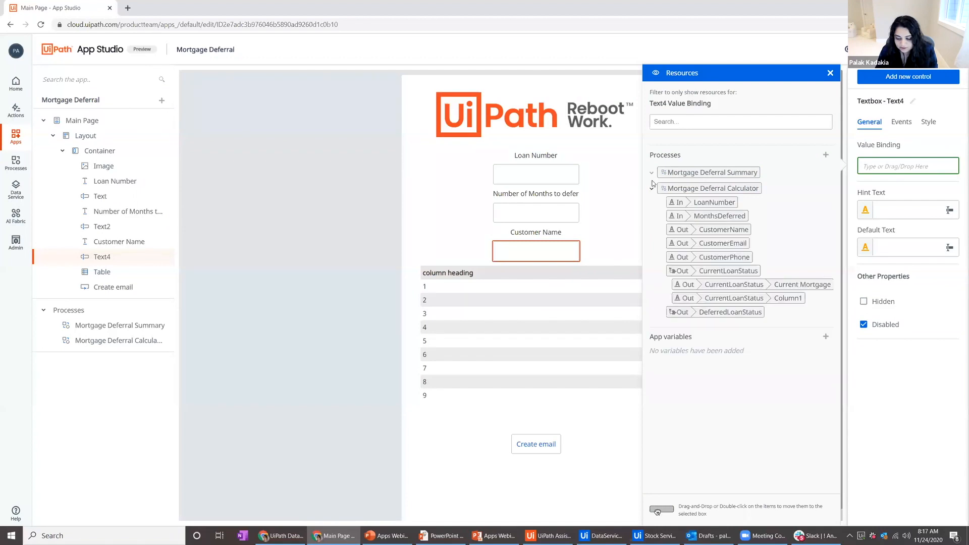
double_click(719, 230)
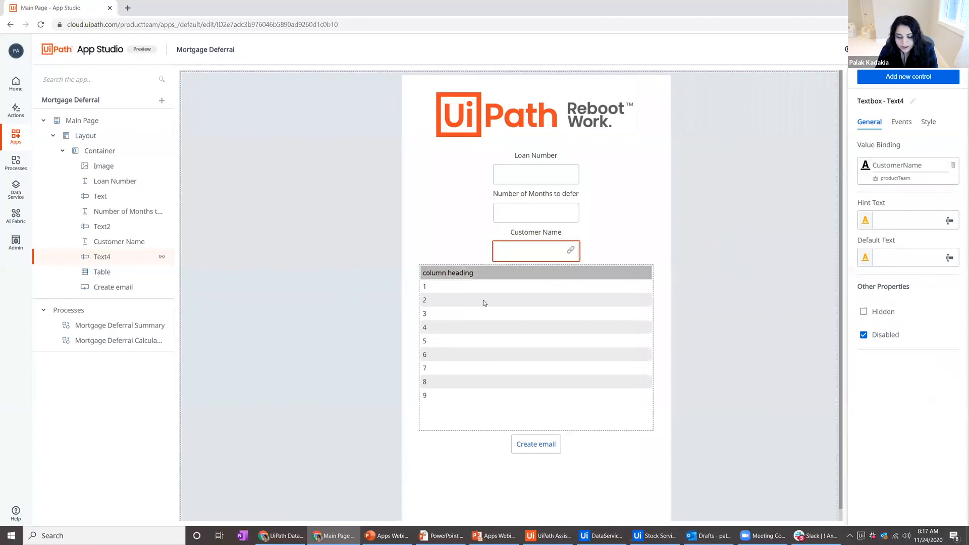
Bind the table column's data to the Mortgage Deferral Calculator's CurrentLoanStatus output.
click(522, 276)
click(904, 138)
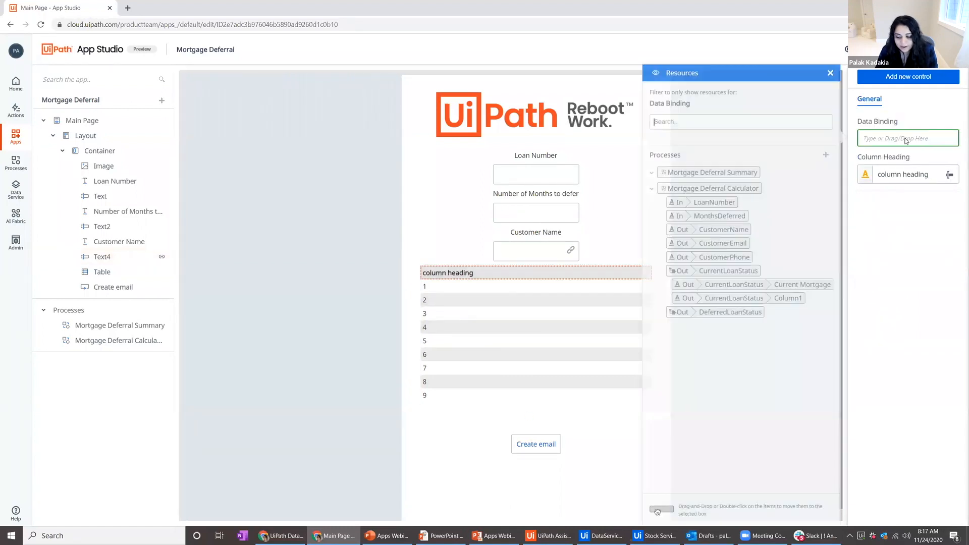
double_click(739, 272)
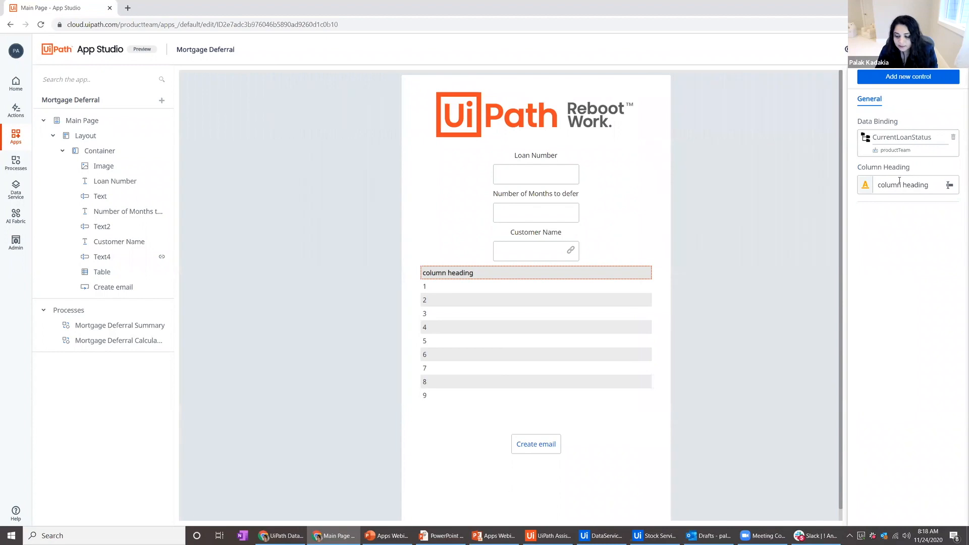
Remove the column's CurrentLoanStatus binding and set the whole table's data source to the Mortgage Deferral Calculator's CurrentLoanStatus output.
click(540, 302)
click(541, 302)
click(551, 303)
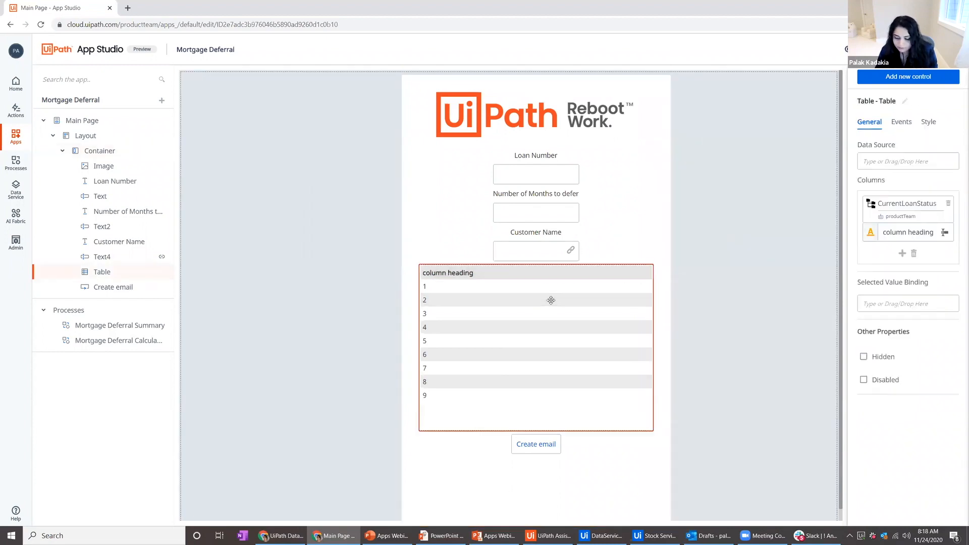
click(946, 202)
click(904, 162)
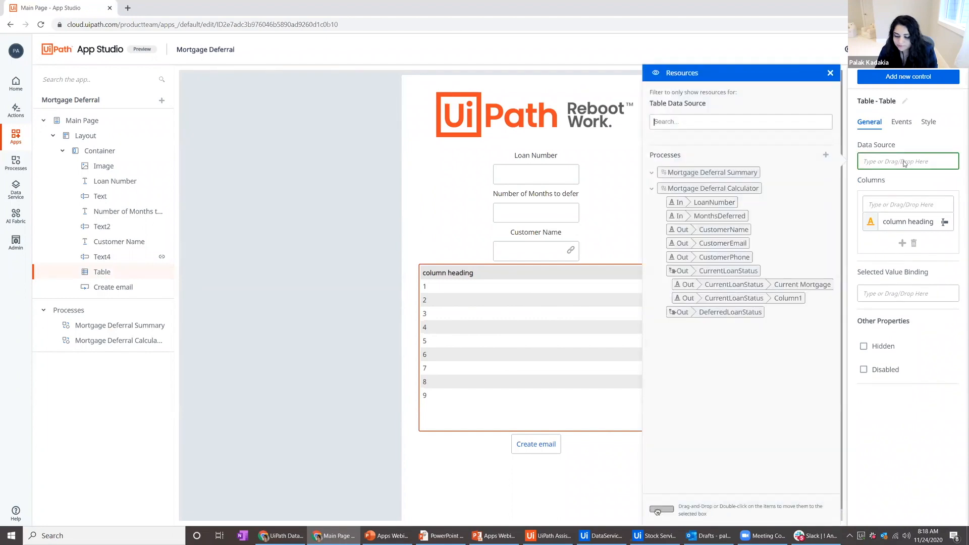
double_click(728, 273)
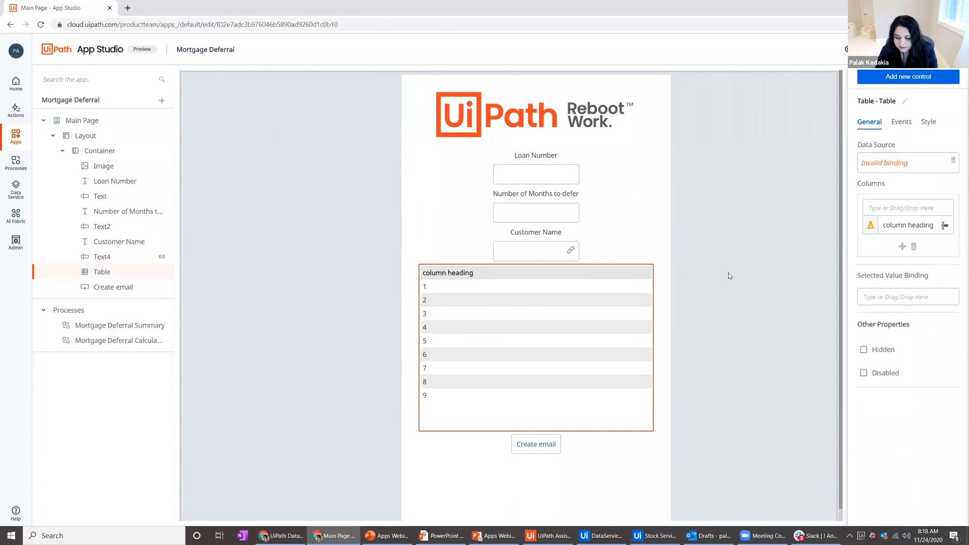
Bind the table's first column to CurrentLoanStatus's Current Mortgage field and add a second column bound to its Column1 field.
click(918, 213)
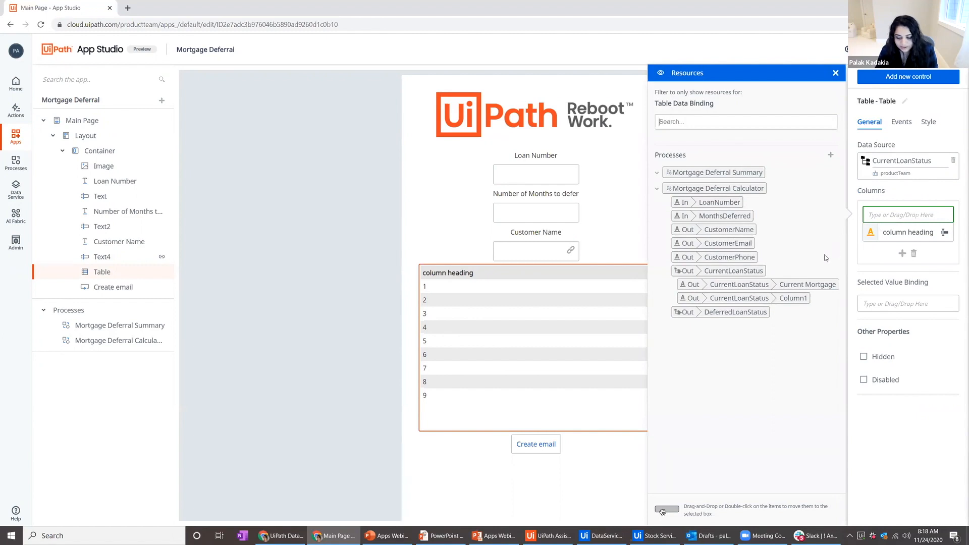
double_click(775, 285)
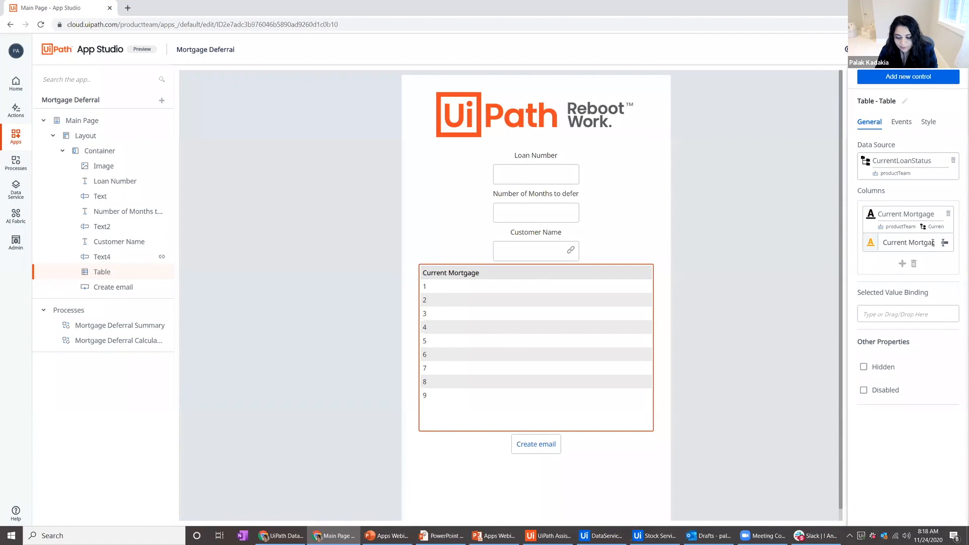
click(903, 263)
click(894, 268)
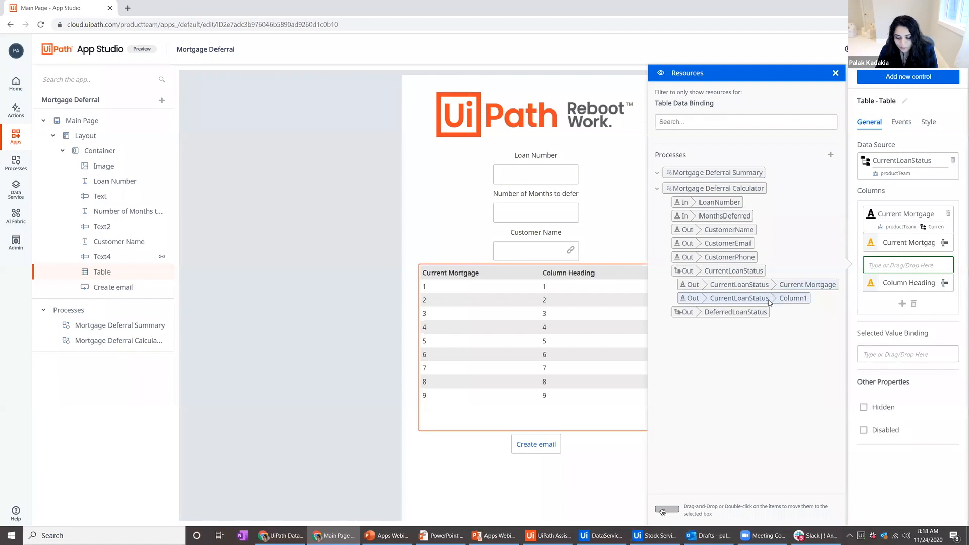
drag(768, 302, 911, 265)
Clear the heading of the table's second column so that it is blank.
double_click(918, 293)
key(BackSpace)
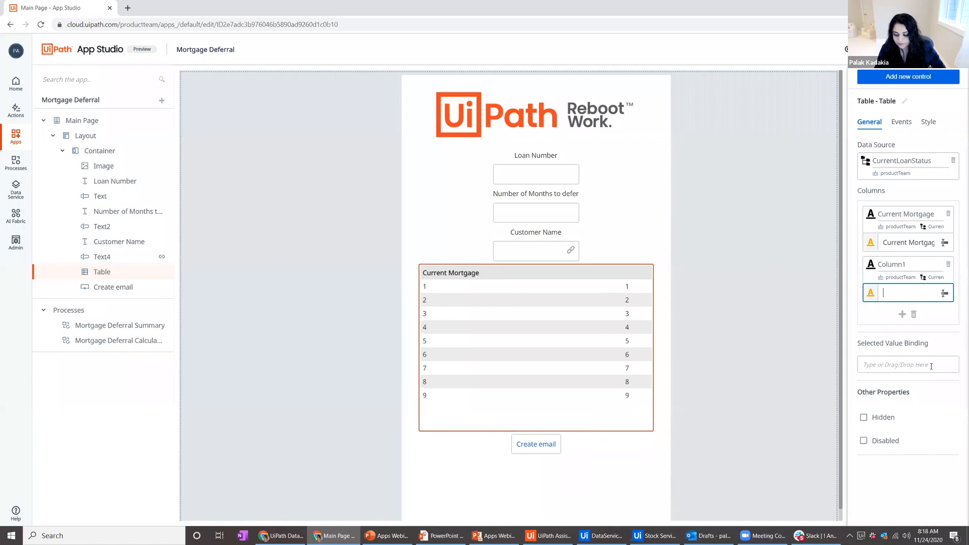
click(554, 343)
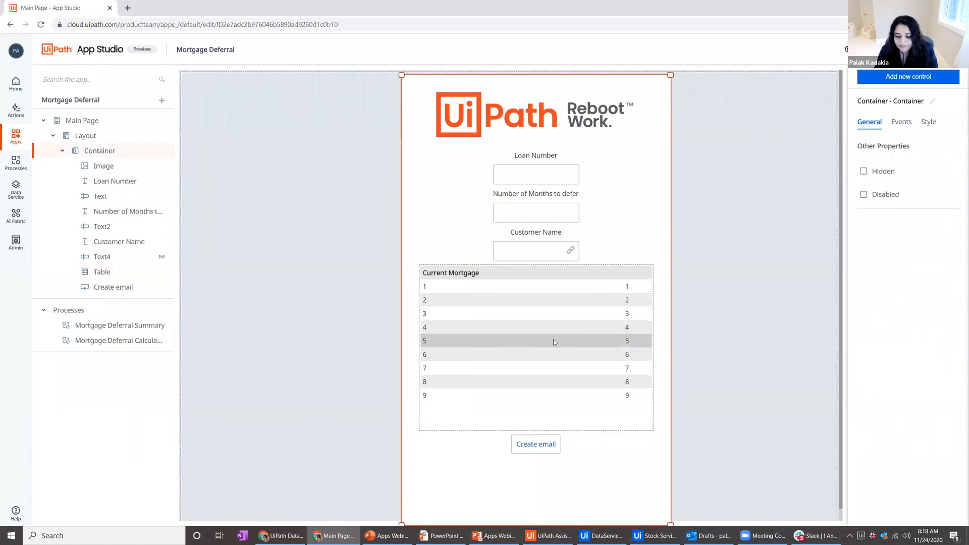
click(563, 310)
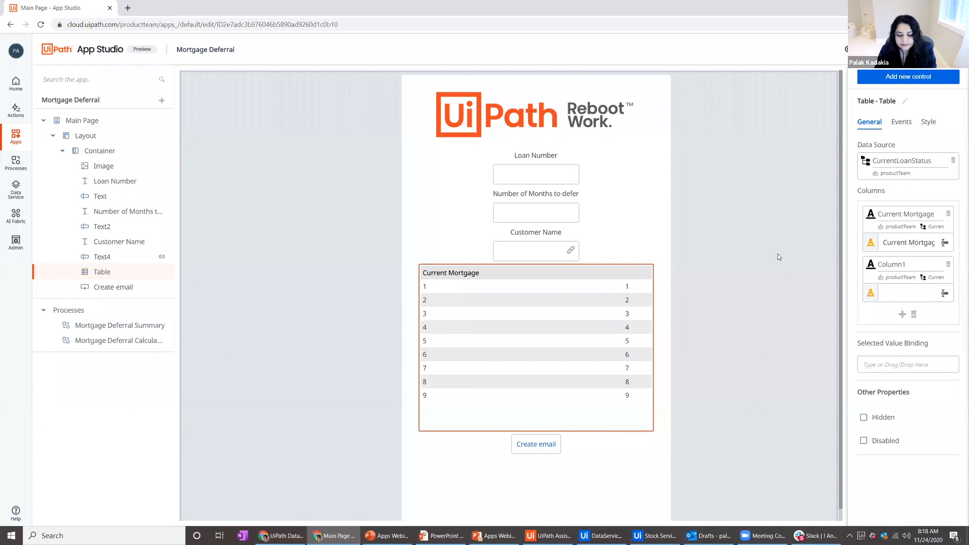
Rename the textbox under Number of Months to defer as months.
click(539, 210)
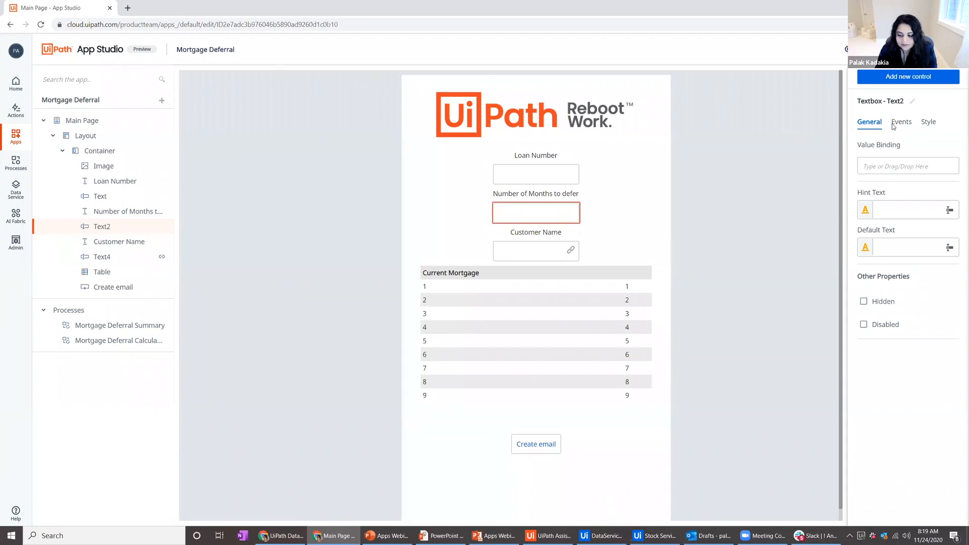
click(912, 101)
text(months)
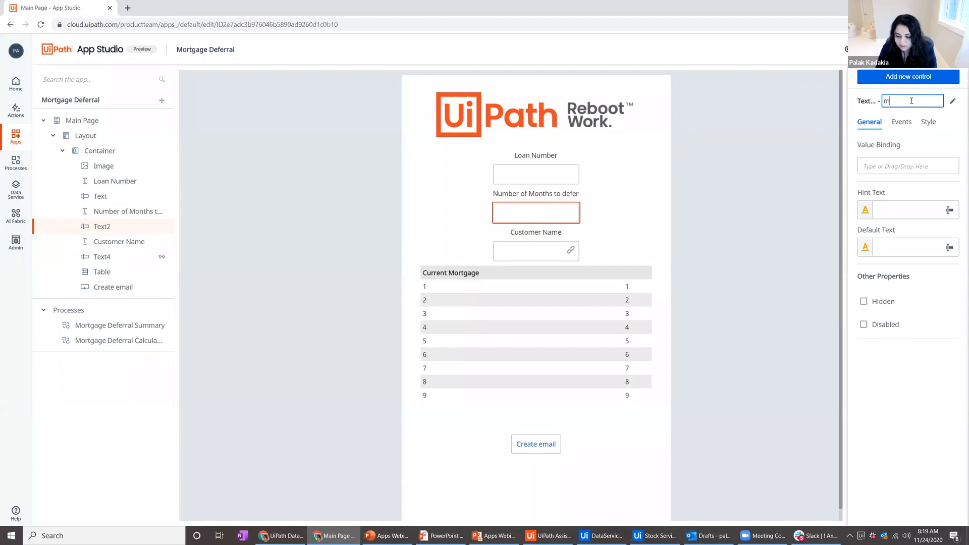
key(Return)
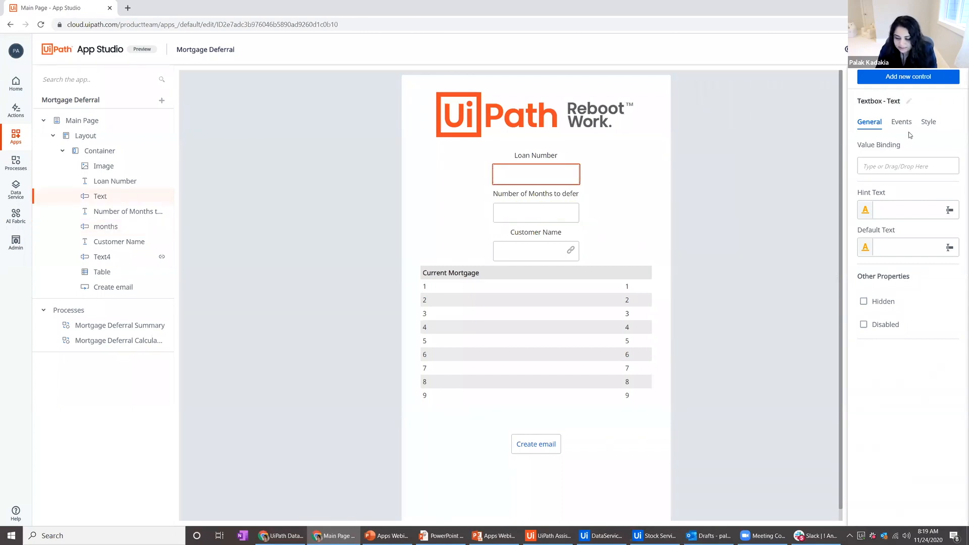
Rename the textbox under the Loan Number label as loan.
click(909, 101)
text(loan)
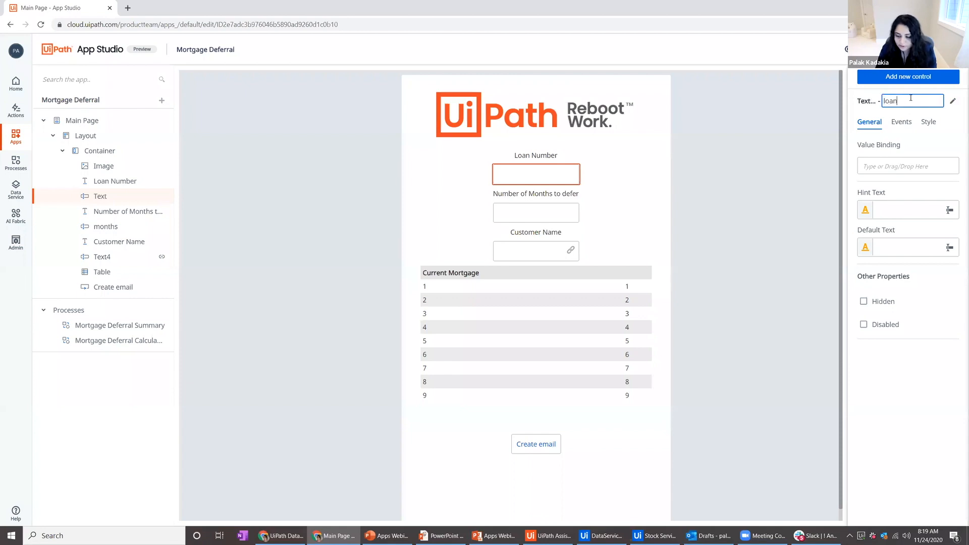
key(Return)
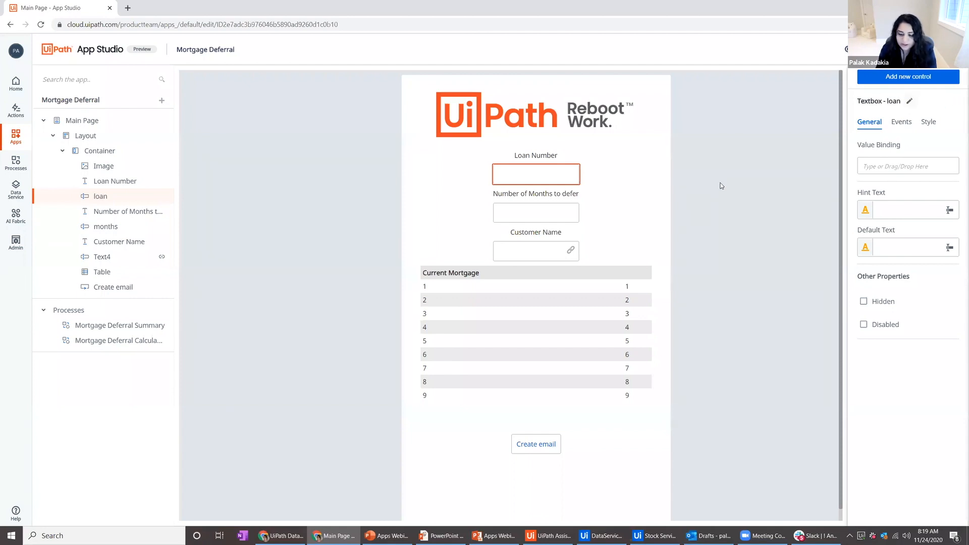
Create a Value Changed rule on the months textbox that starts the Mortgage Deferral Calculator process.
click(528, 218)
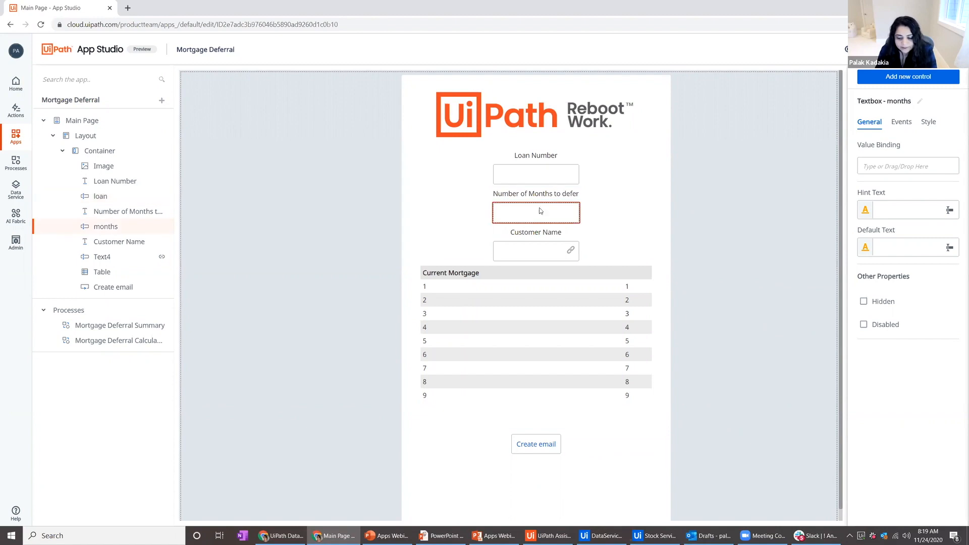
click(907, 126)
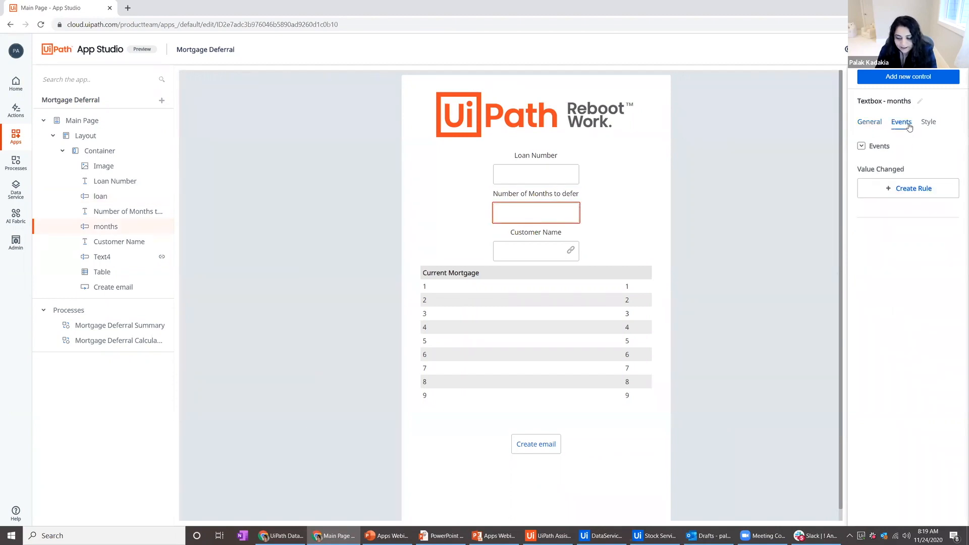
click(902, 190)
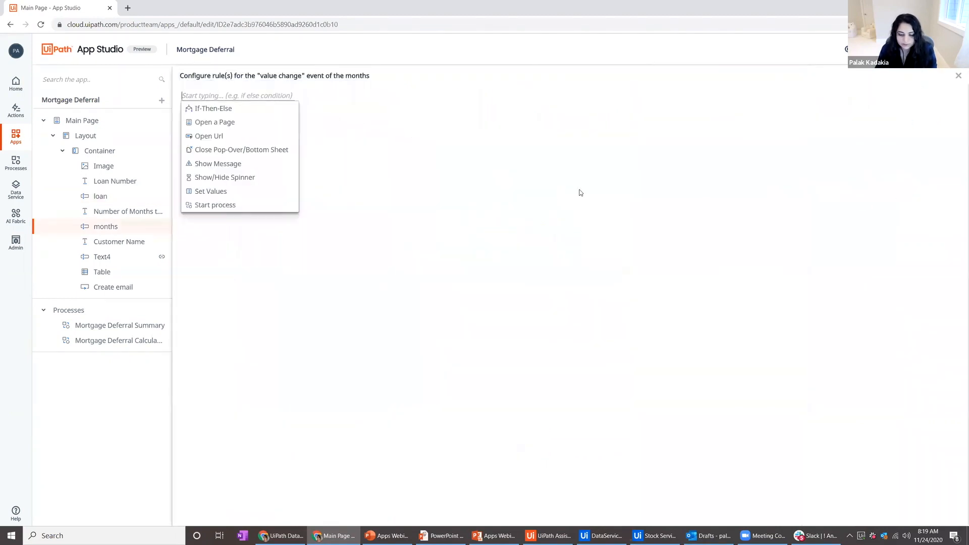
click(222, 209)
click(239, 129)
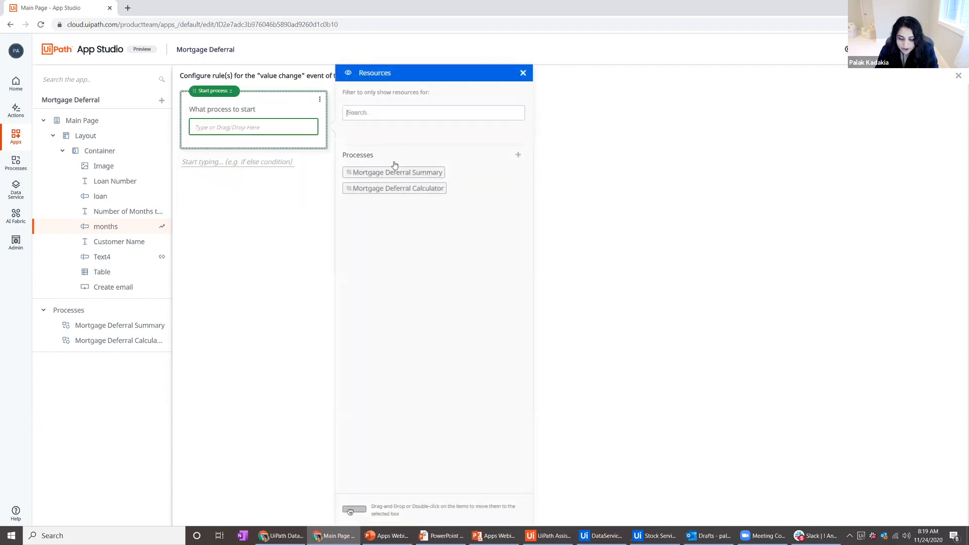
double_click(389, 188)
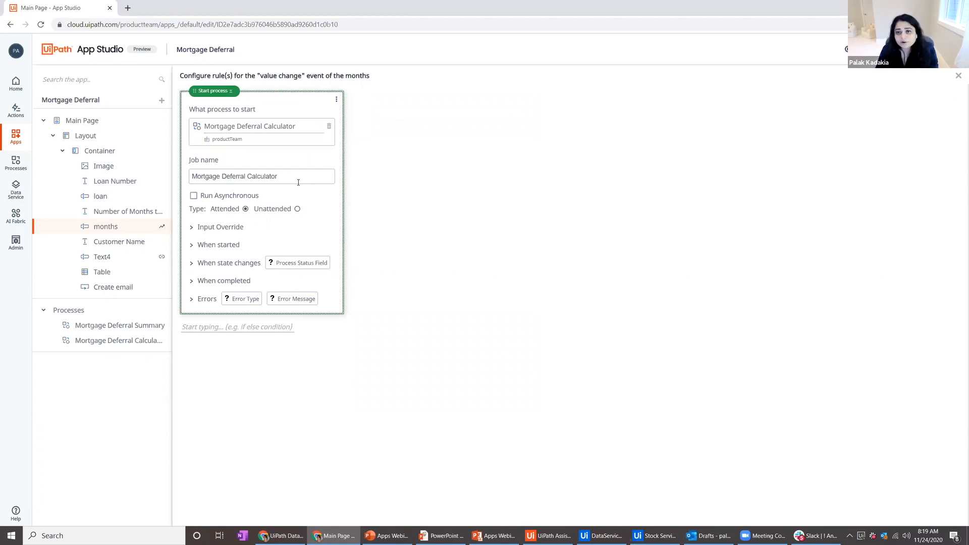
Add an input override that sets the process's LoanNumber input to the Main Page's Loan Number value.
click(192, 228)
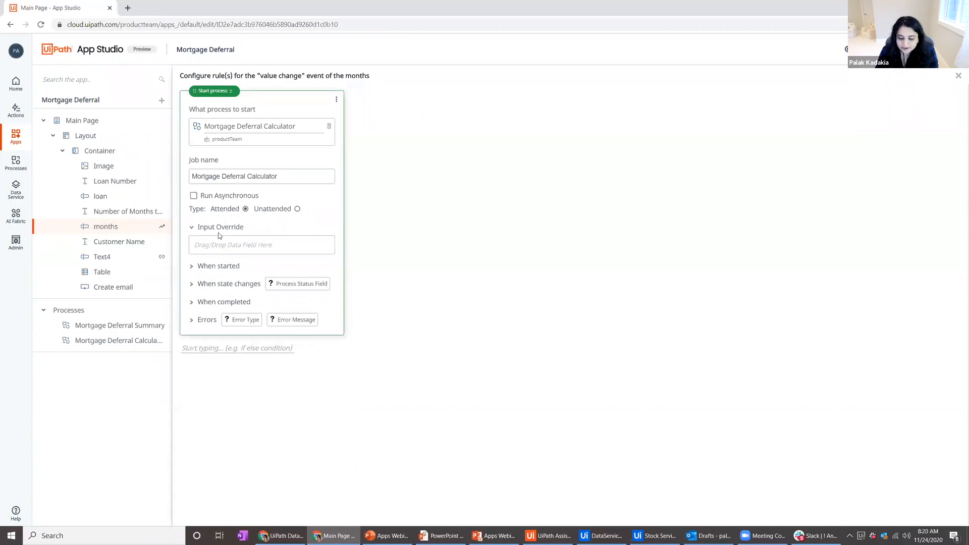
click(259, 249)
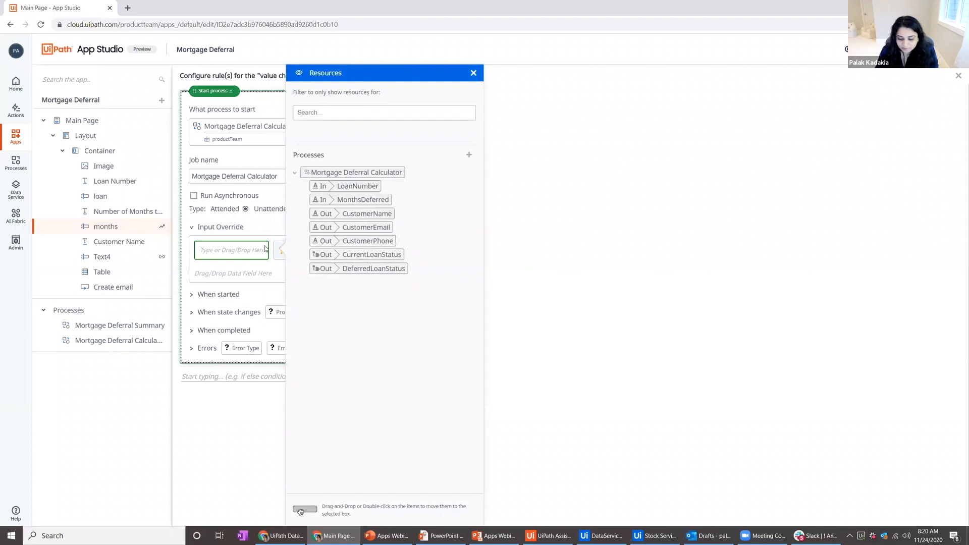
double_click(340, 190)
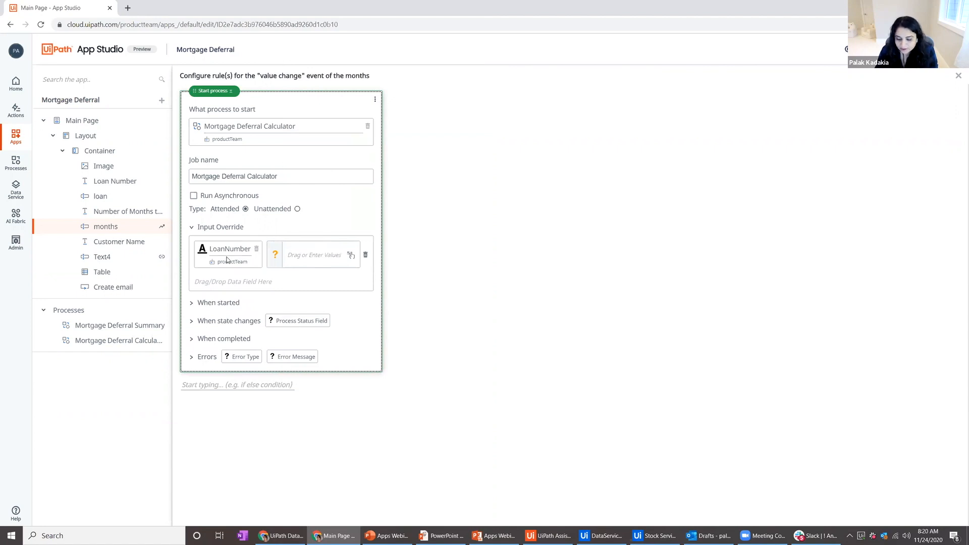
click(306, 254)
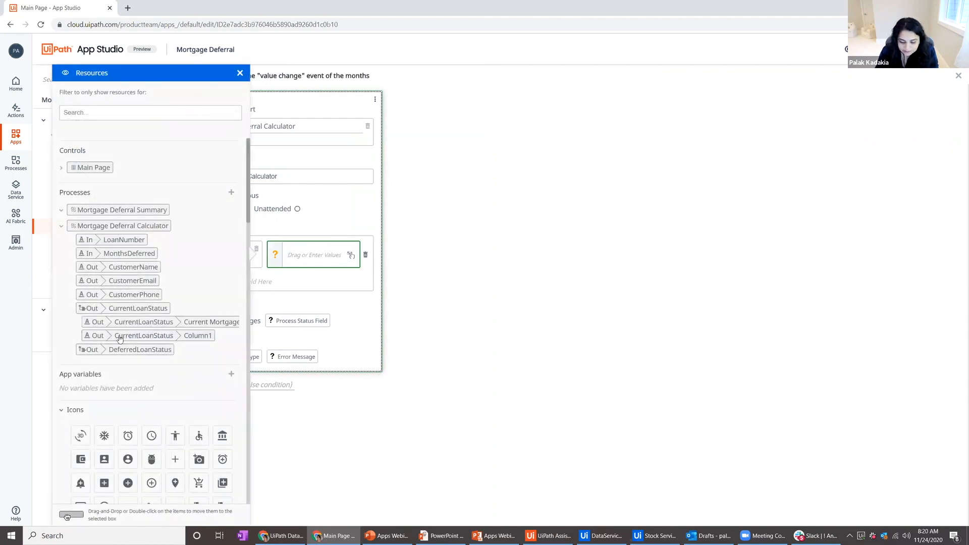
scroll(119, 339, down, 4)
scroll(119, 252, up, 3)
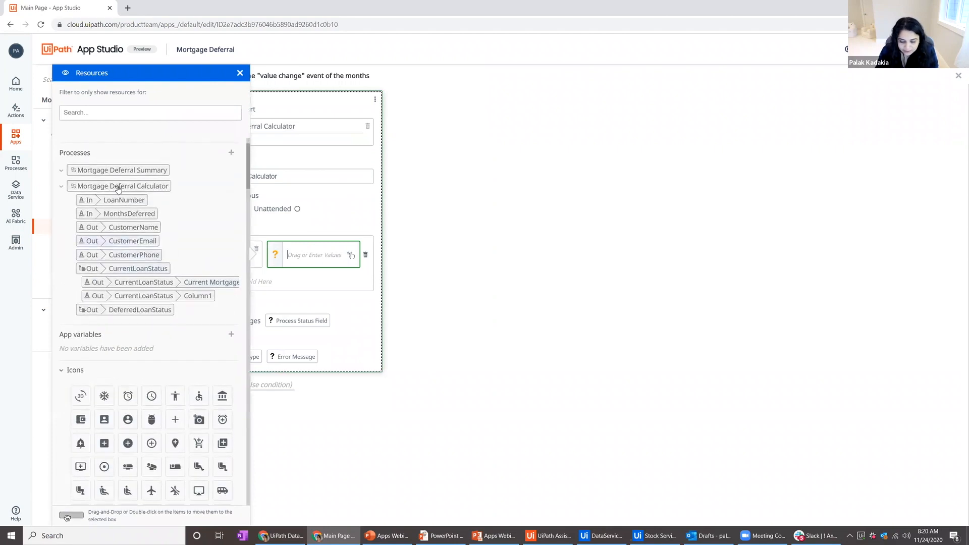
scroll(84, 178, up, 1)
click(61, 169)
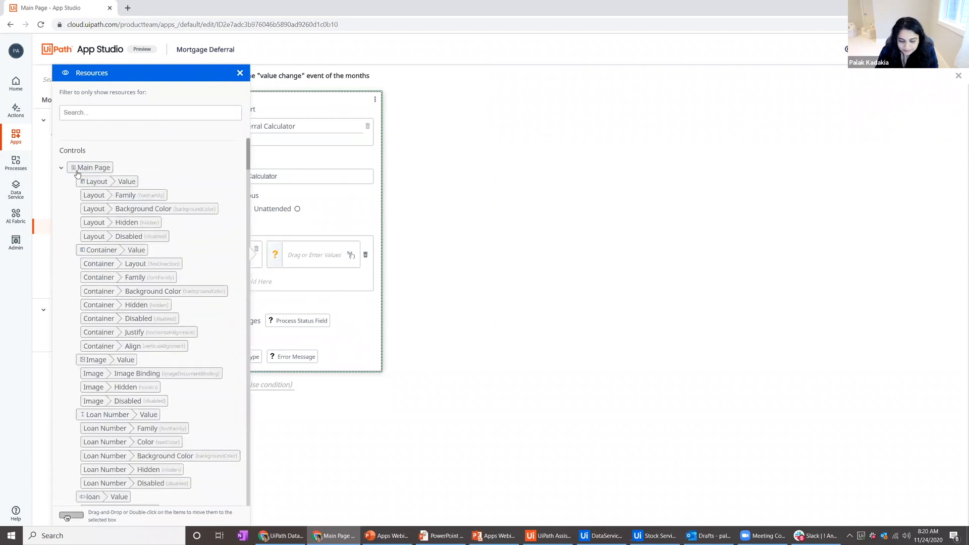
scroll(158, 273, down, 3)
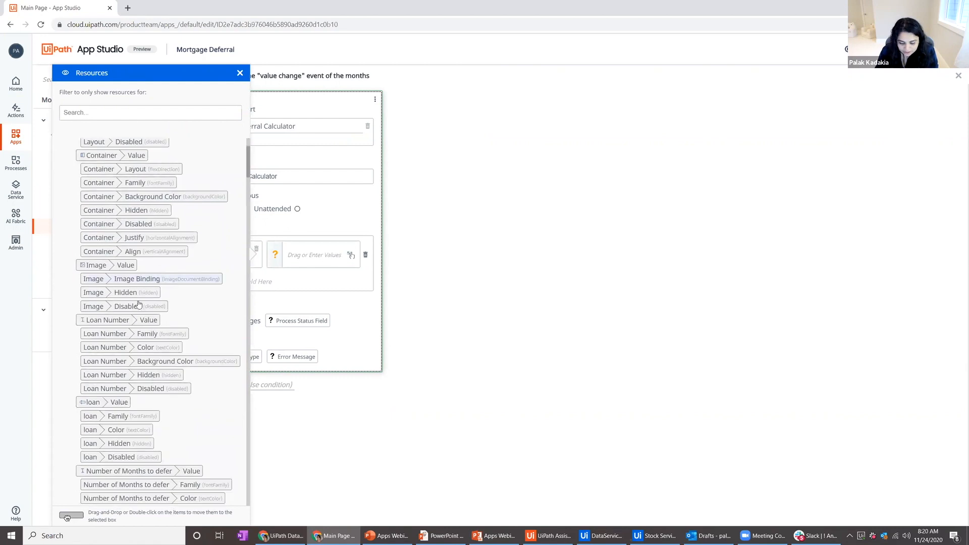
double_click(121, 326)
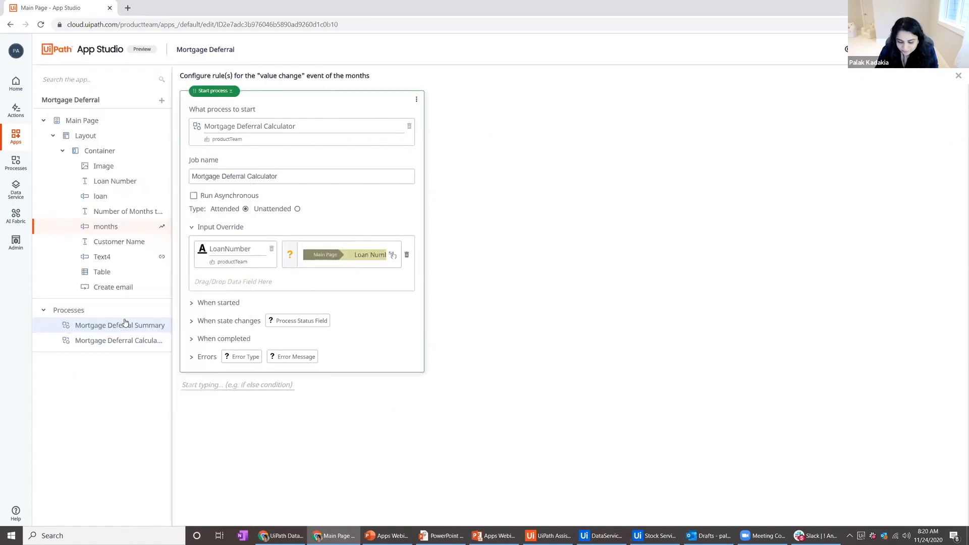
Add a second input override that sets MonthsDeferred to the value of the Main Page's months textbox.
click(261, 280)
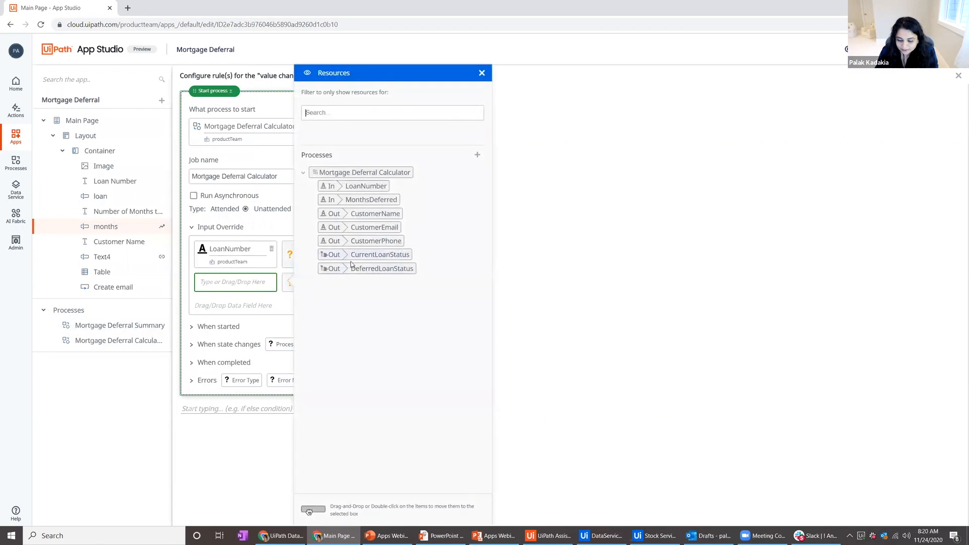
double_click(366, 201)
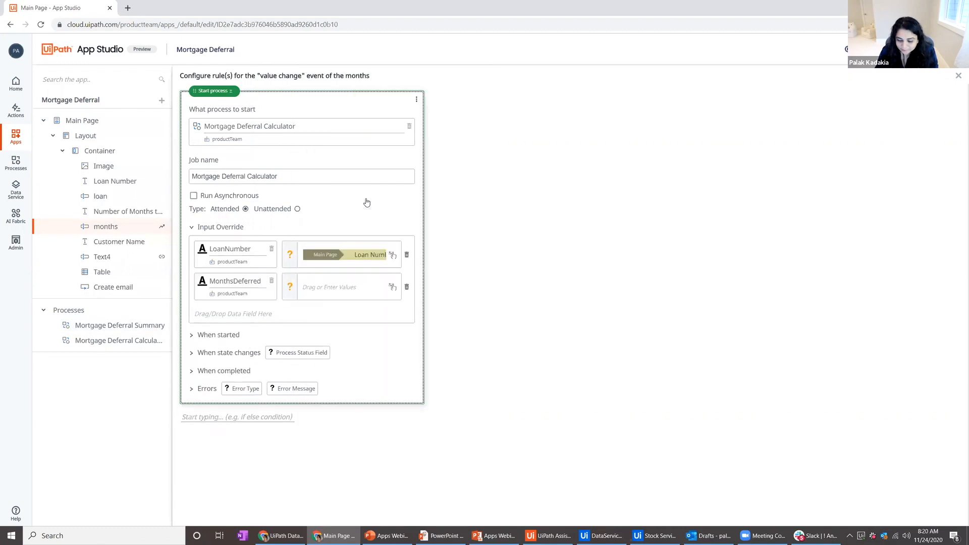
click(355, 288)
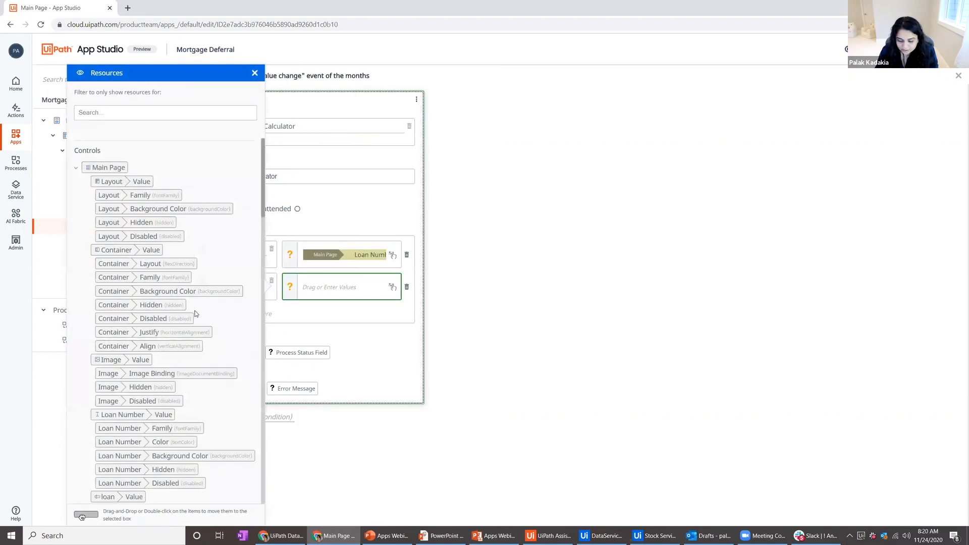
scroll(197, 314, down, 2)
scroll(197, 313, down, 4)
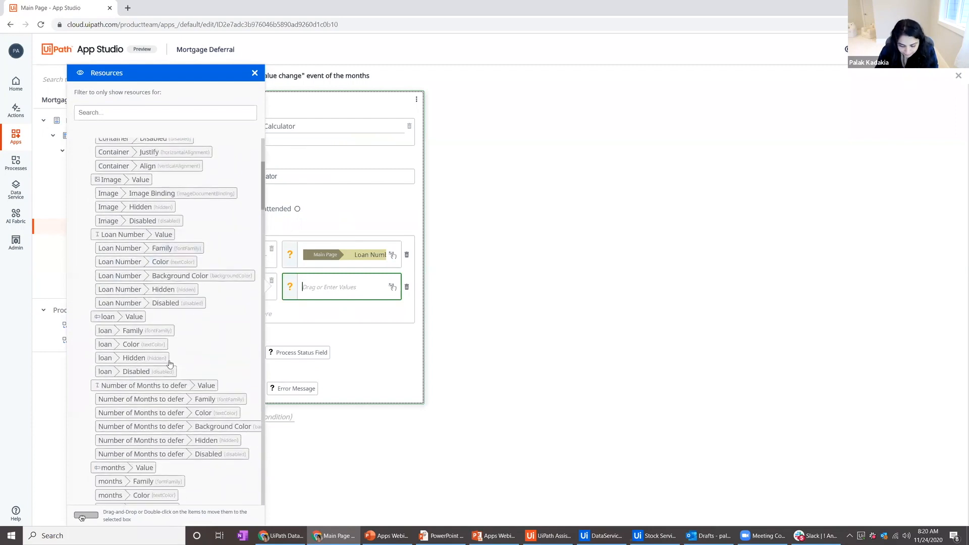
double_click(117, 412)
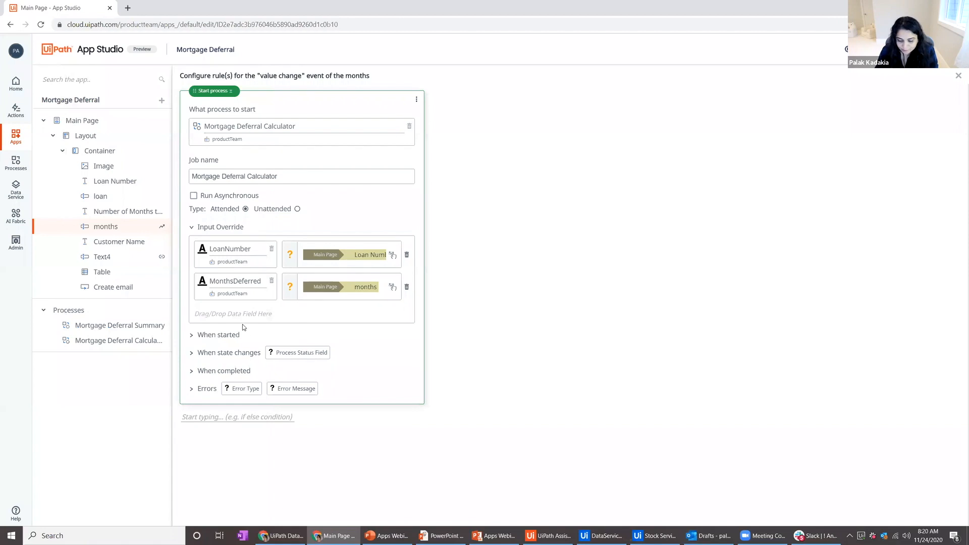
Add a When started action that shows a spinner with the message "Calculating...".
click(192, 336)
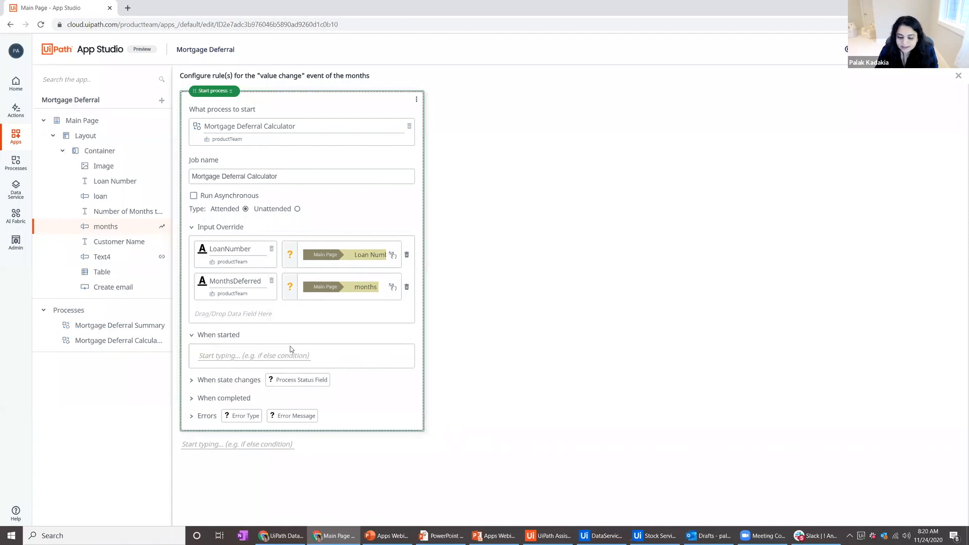
click(284, 359)
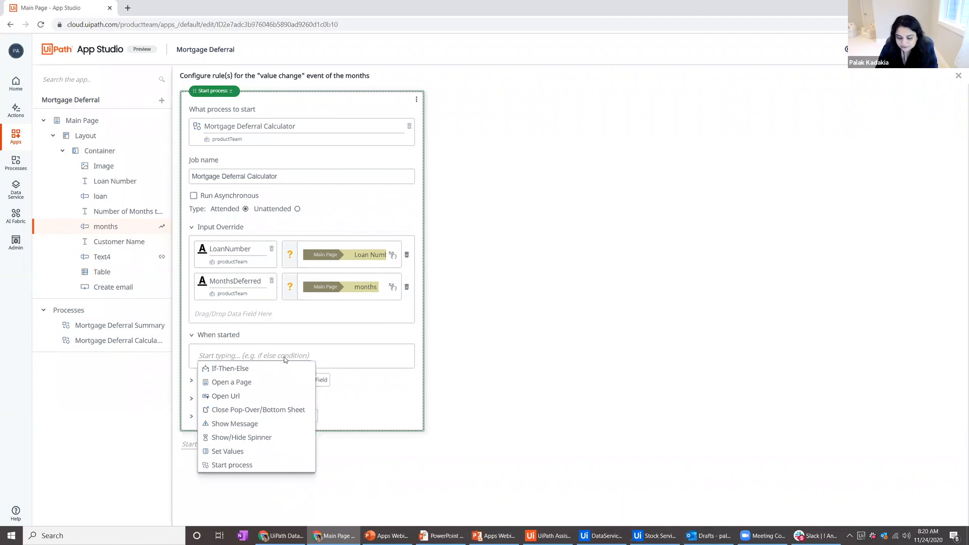
click(252, 437)
click(266, 421)
text(Calculating...)
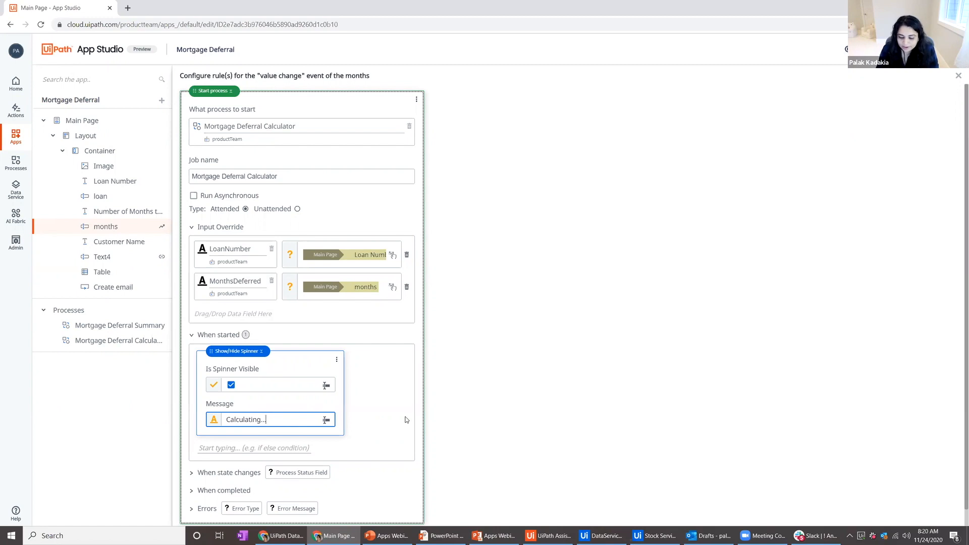
click(406, 419)
Add a When completed action that hides the spinner by turning off Is Spinner Visible.
scroll(409, 422, down, 1)
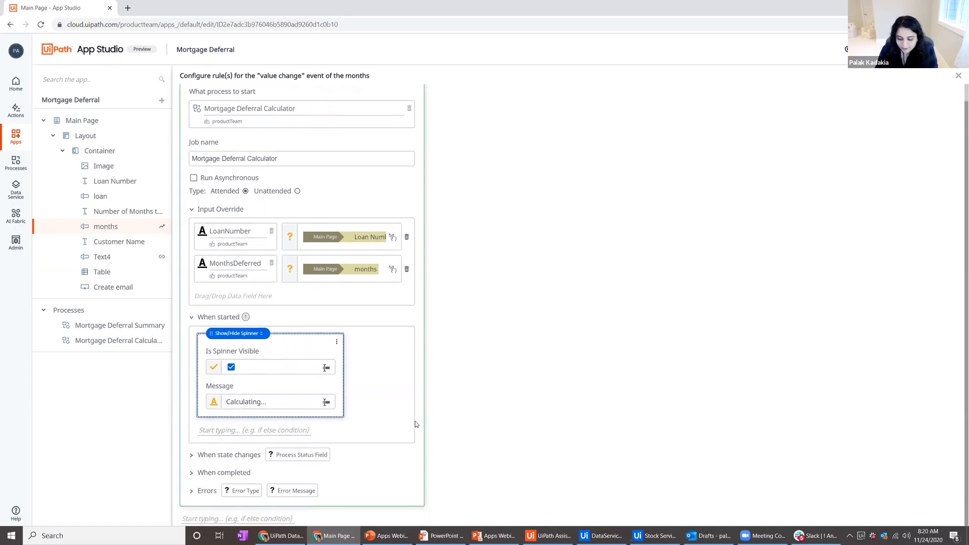
click(195, 473)
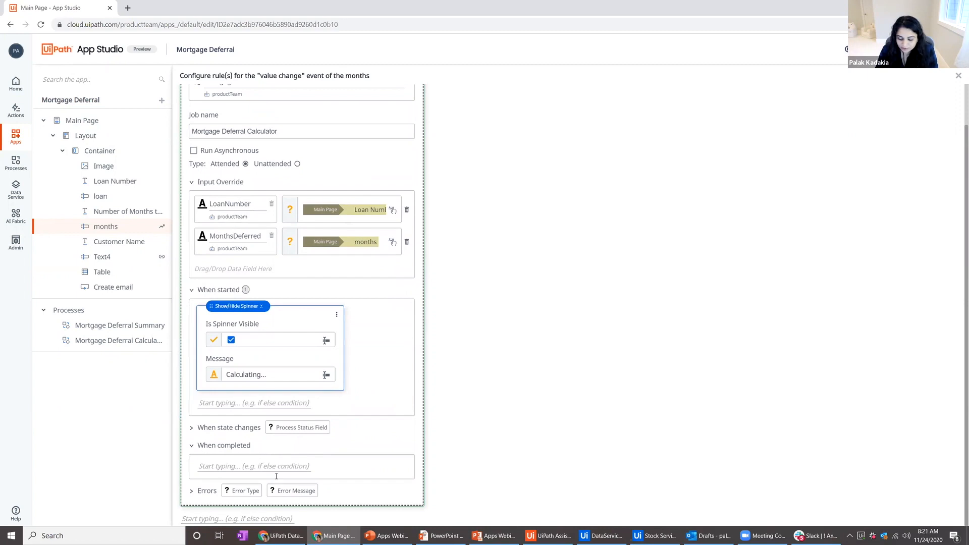
click(274, 465)
click(238, 426)
scroll(247, 421, down, 2)
click(232, 404)
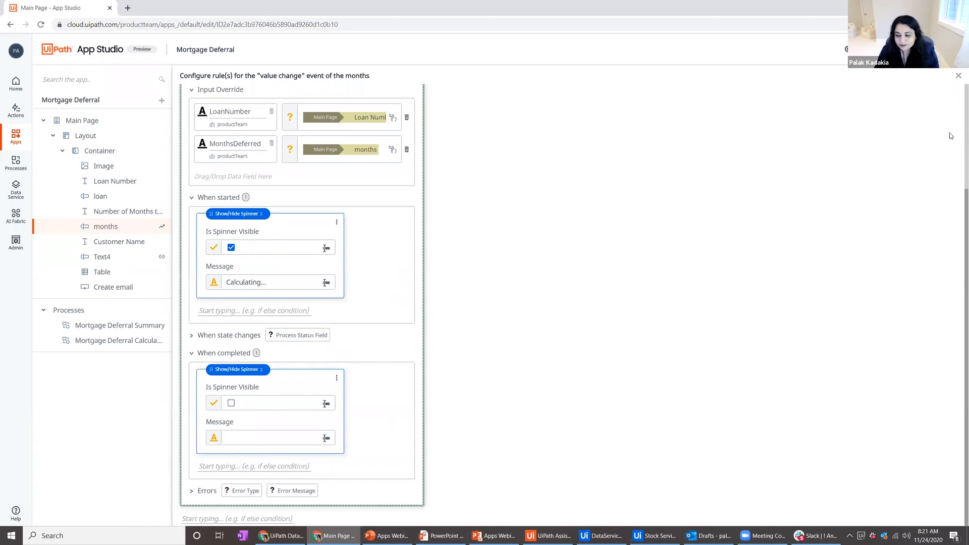
Create a click rule for the Create email button that starts the Mortgage Deferral Summary process.
click(957, 77)
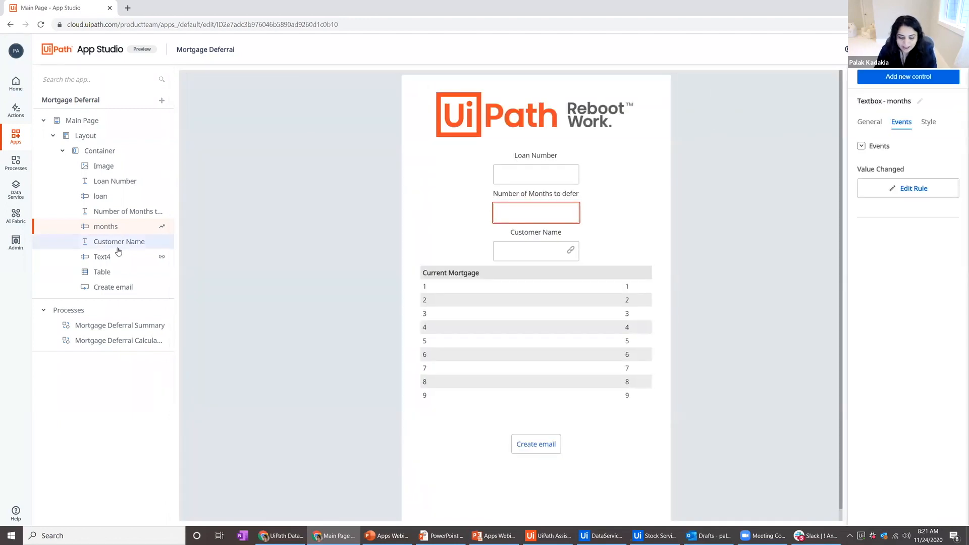
click(122, 286)
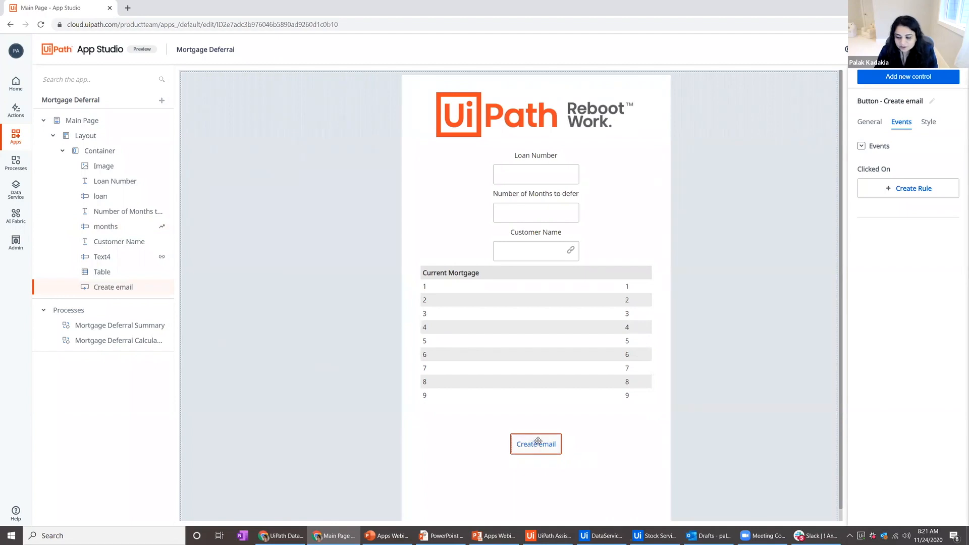
click(908, 191)
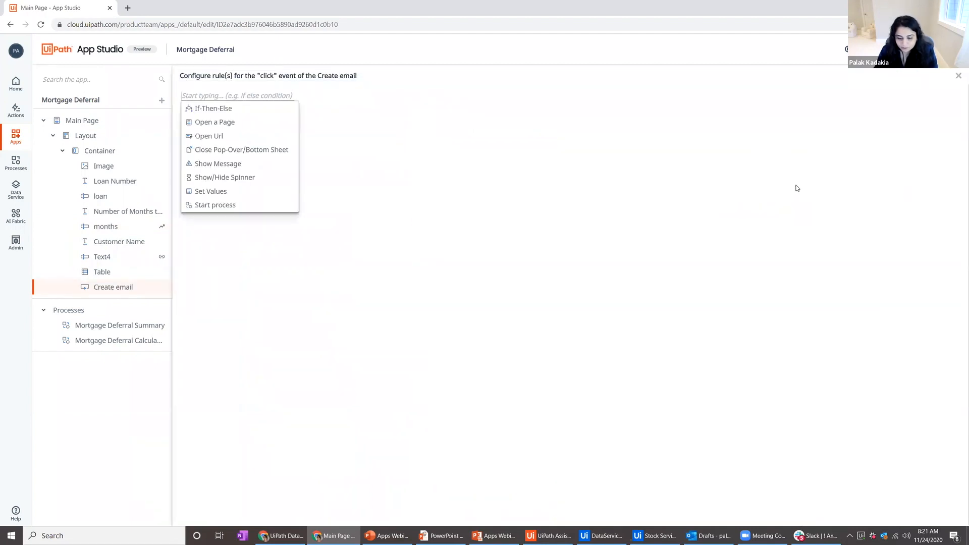
click(268, 204)
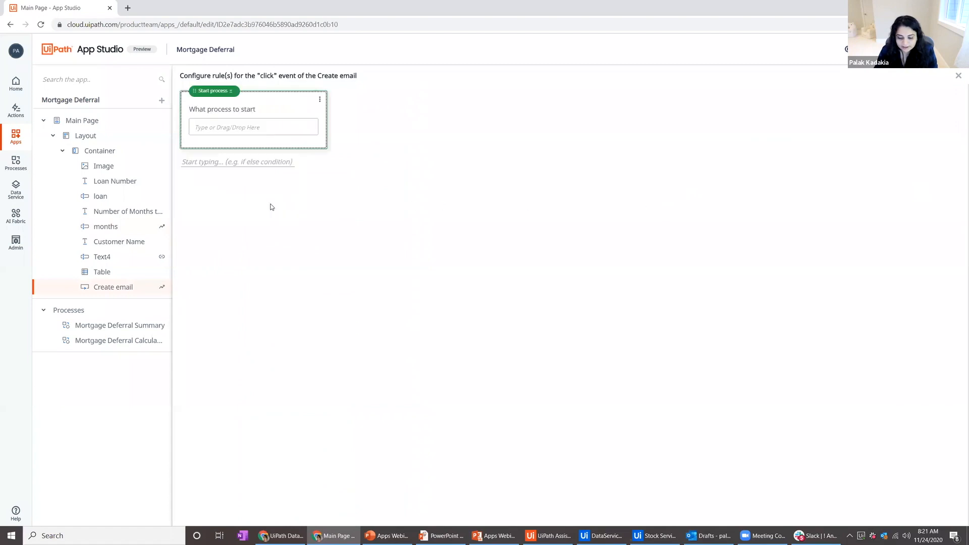
click(230, 132)
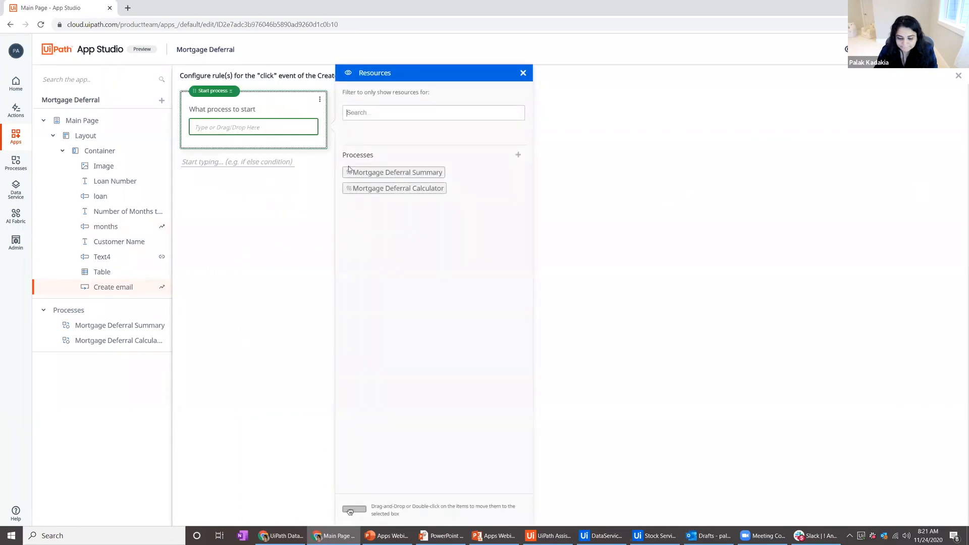
double_click(396, 173)
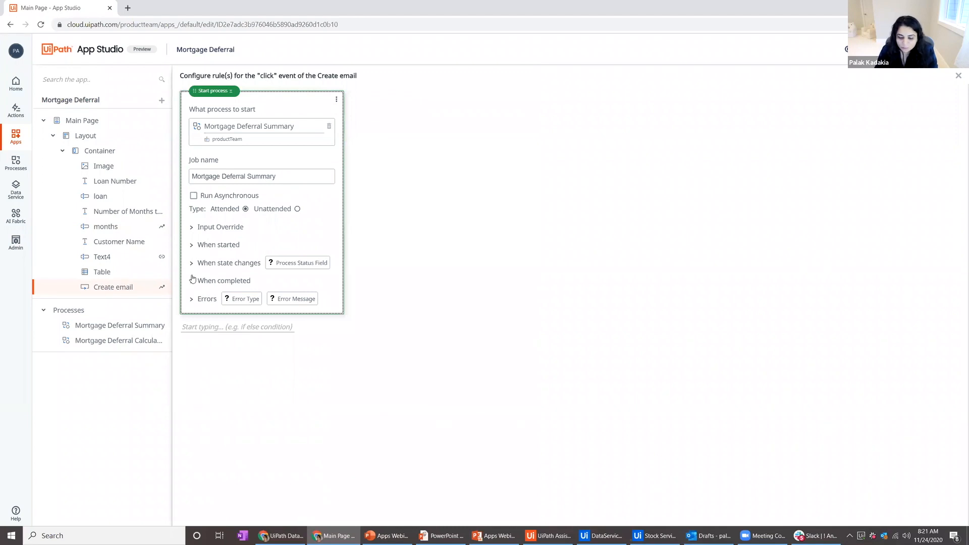
Add a When completed Show Message action titled "Mail Created" with the message "Your email draft was created in outlook".
click(229, 283)
click(230, 301)
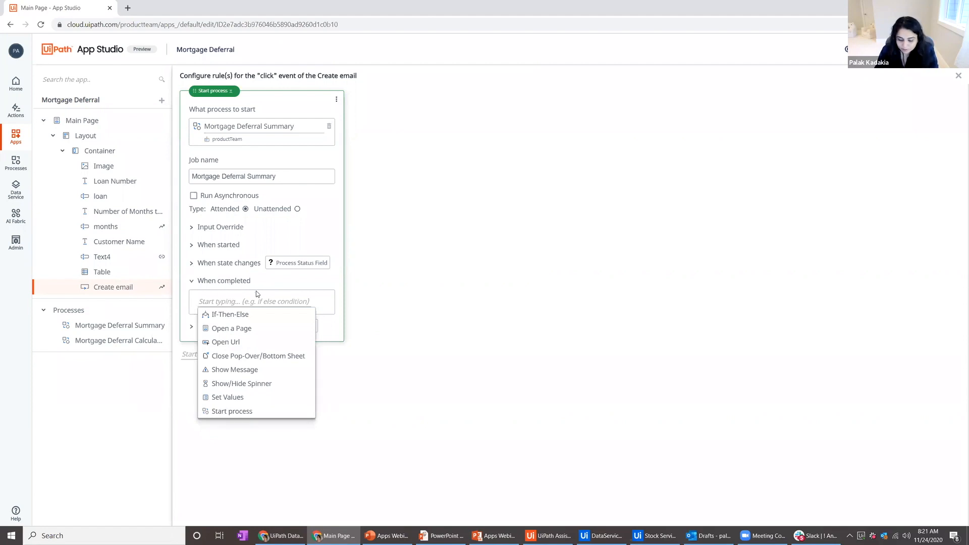
click(250, 372)
double_click(254, 335)
text(M)
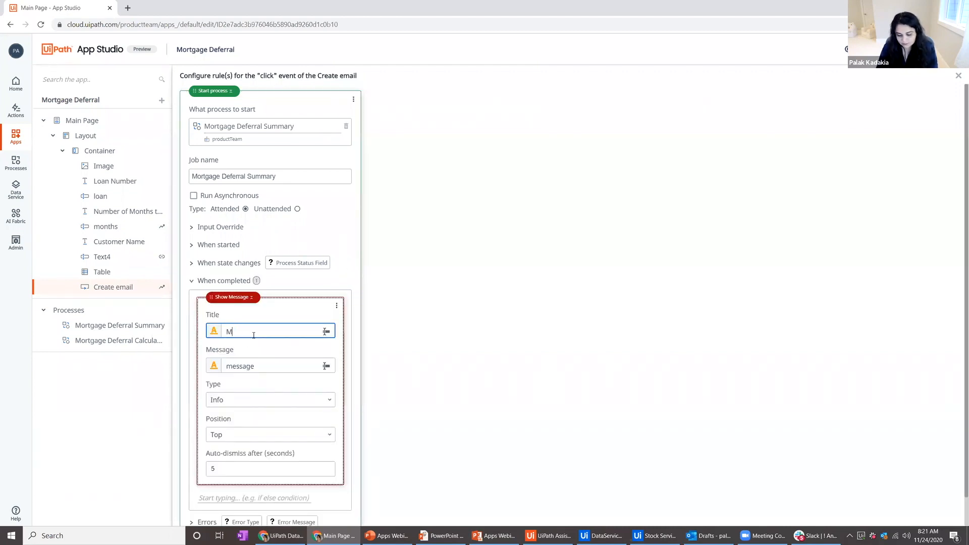
text(ail Crea)
key(Tab)
text(Your emali dr)
key(BackSpace)
key(BackSpace)
text(draft was ceate)
text(reated in outlook)
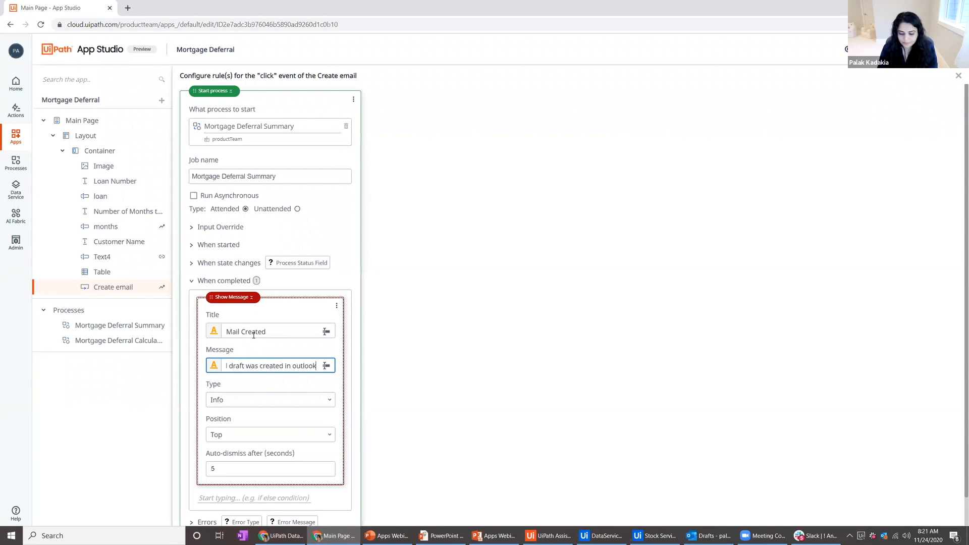
Set the completion message to auto-dismiss after 10 seconds, keeping its position at Top.
click(290, 437)
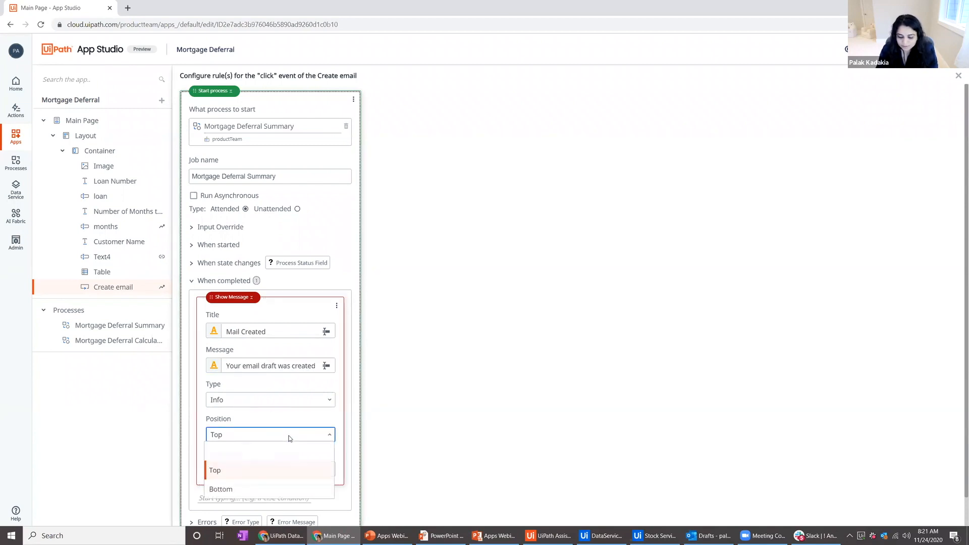
click(338, 424)
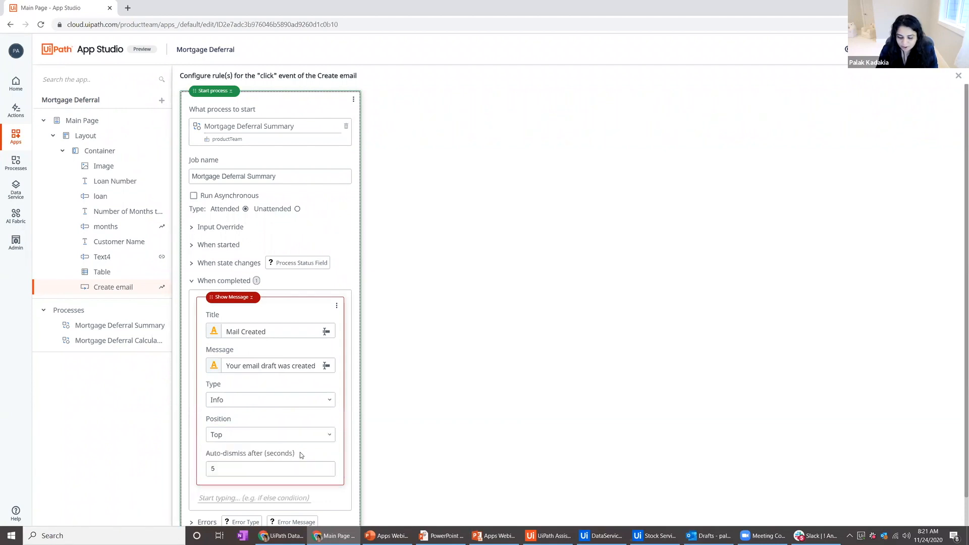
scroll(254, 460, down, 1)
click(249, 438)
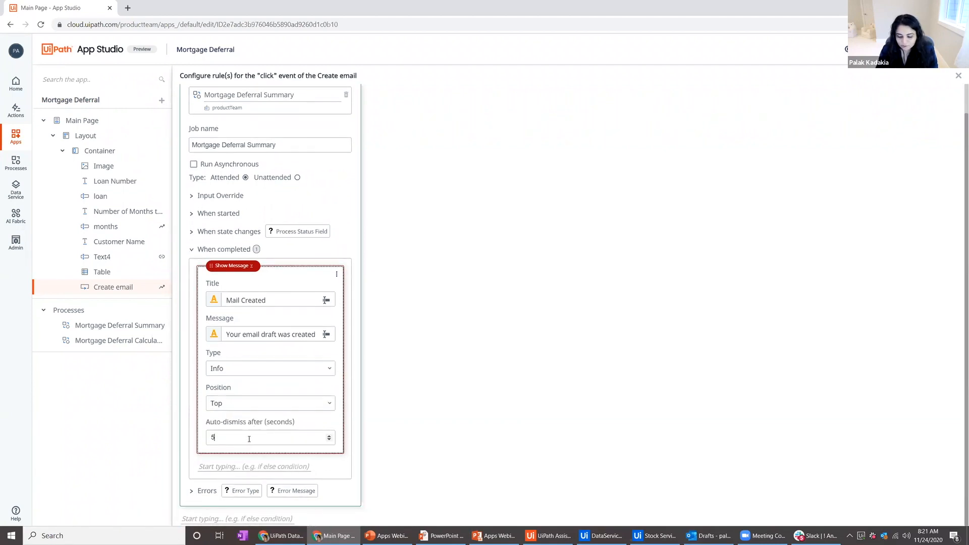
text(10)
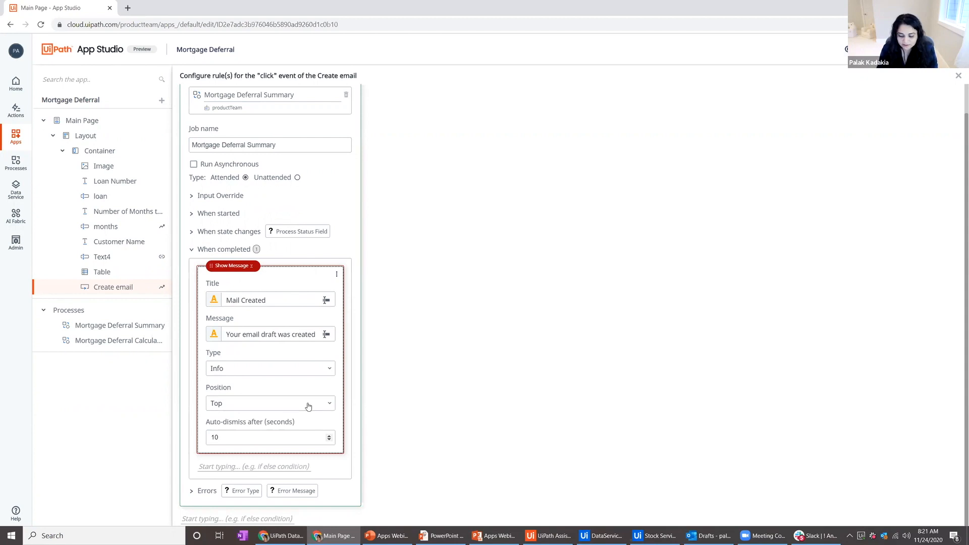
click(341, 423)
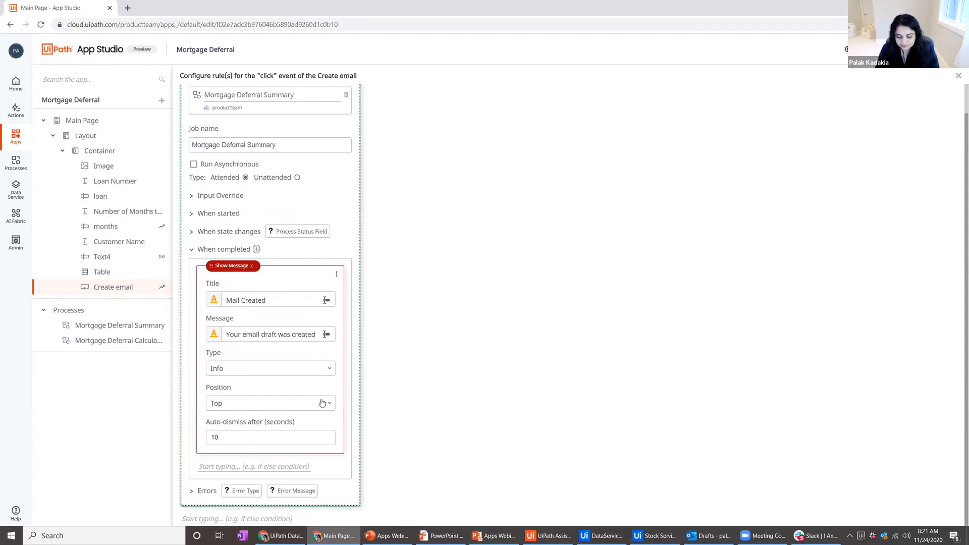
scroll(414, 195, up, 1)
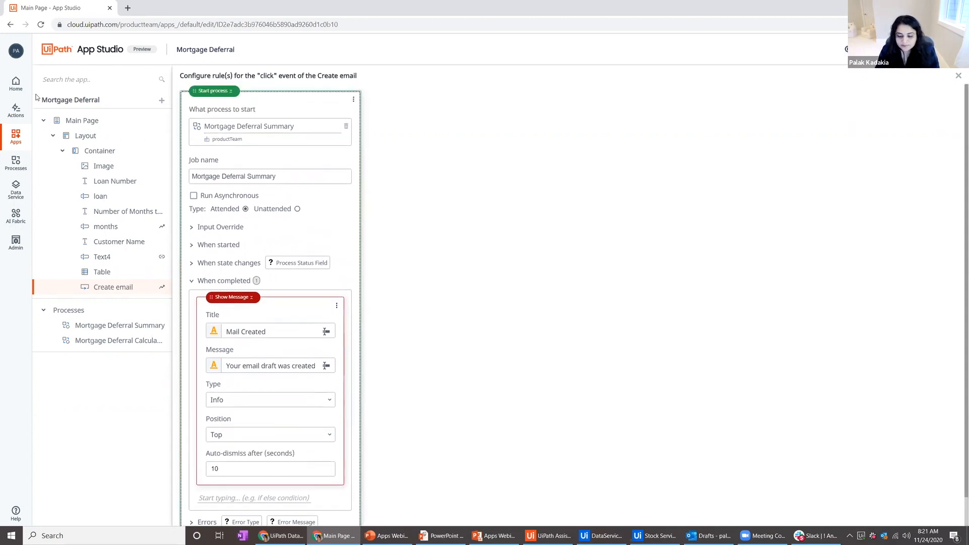
Publish the Mortgage Deferral app and review its permissions and general settings.
click(79, 123)
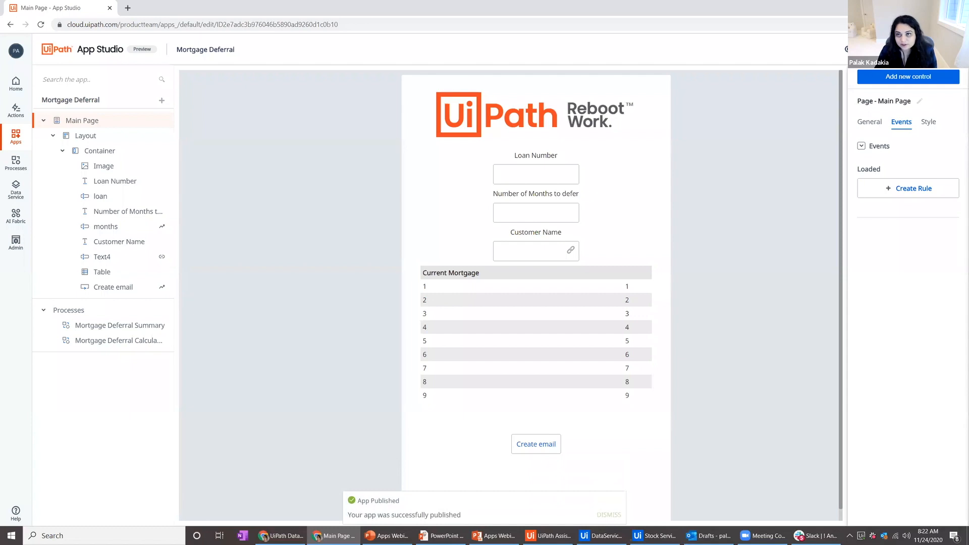
click(91, 105)
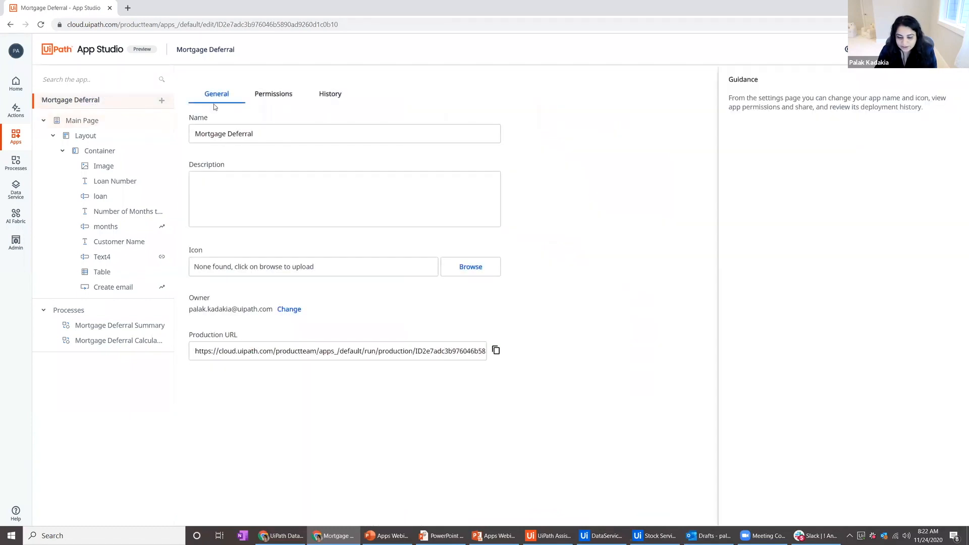
click(273, 95)
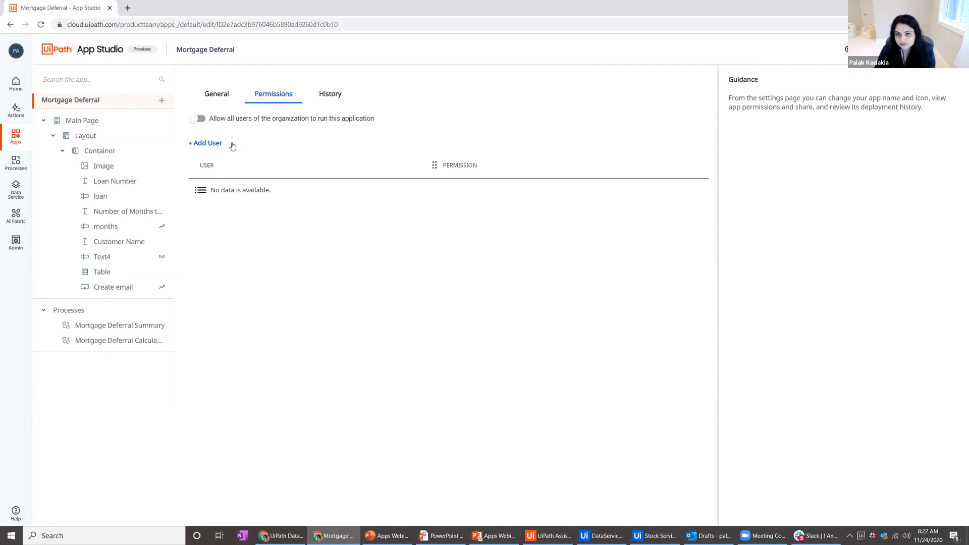
click(230, 93)
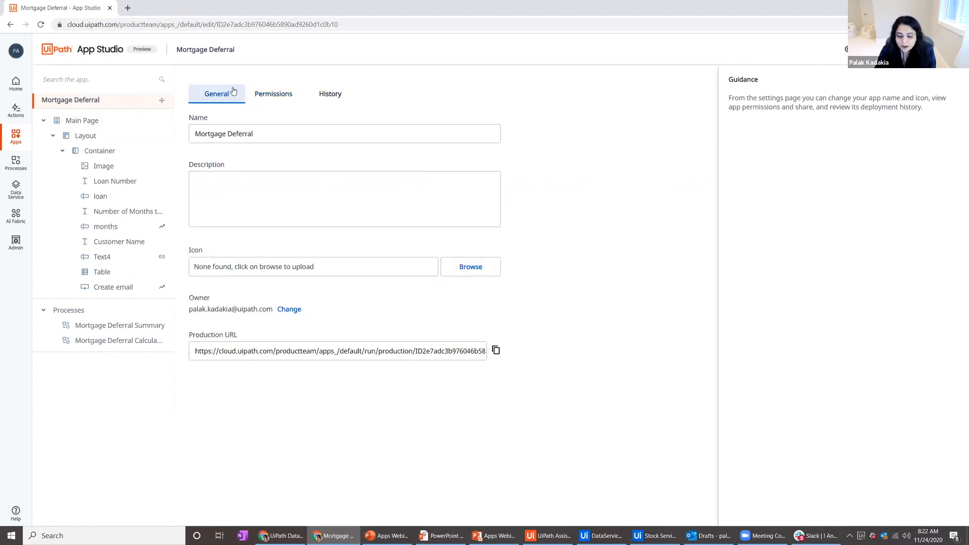
Run the published Mortgage Deferral app with the loan number and 3 months to defer, and create the email.
click(89, 53)
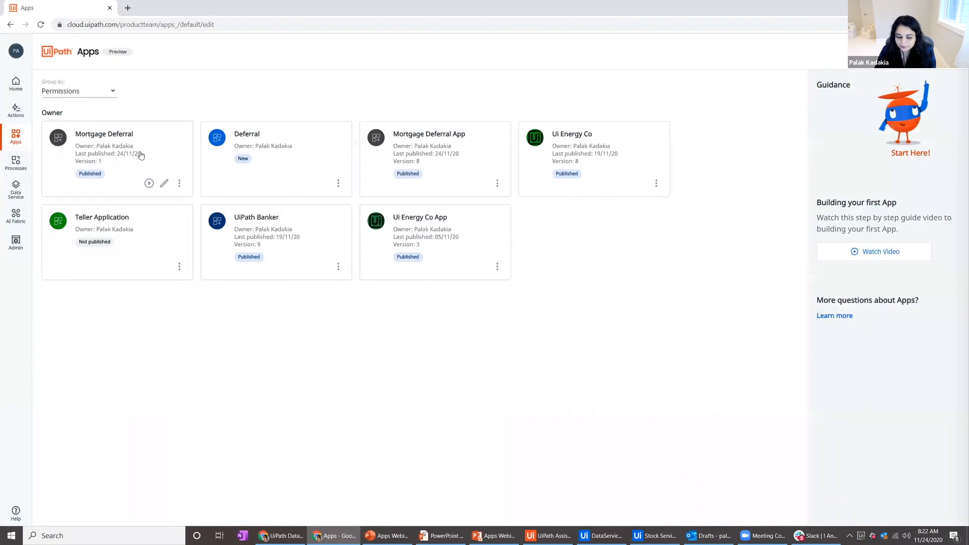
click(149, 183)
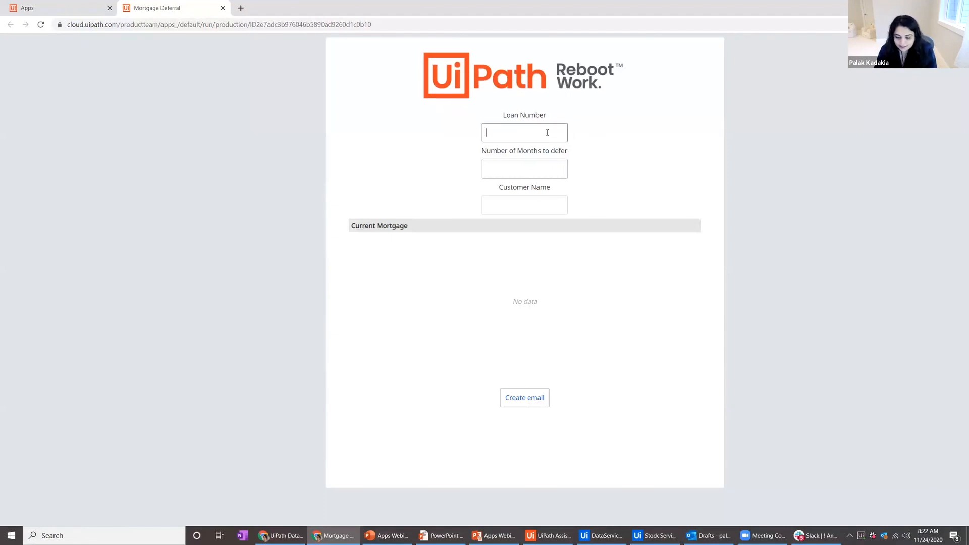
click(532, 160)
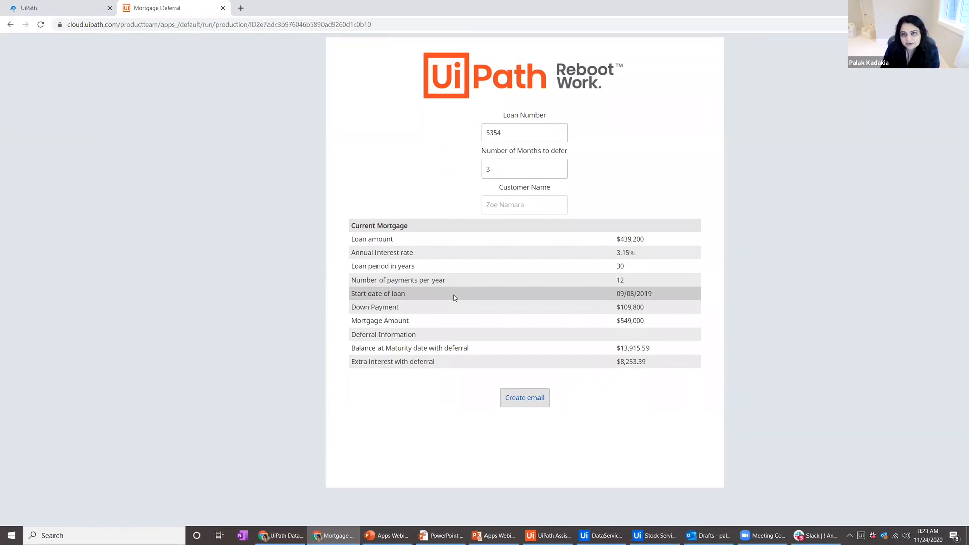
click(528, 397)
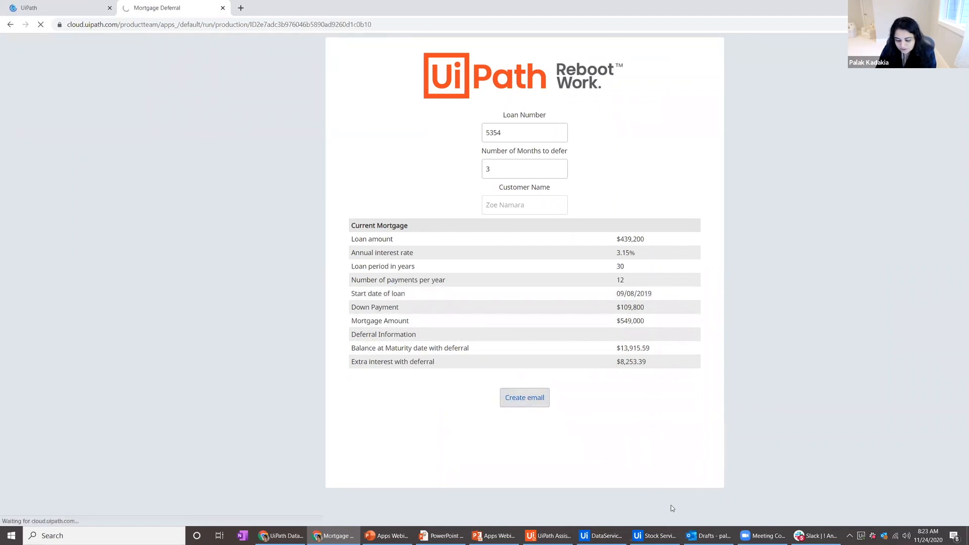
click(565, 533)
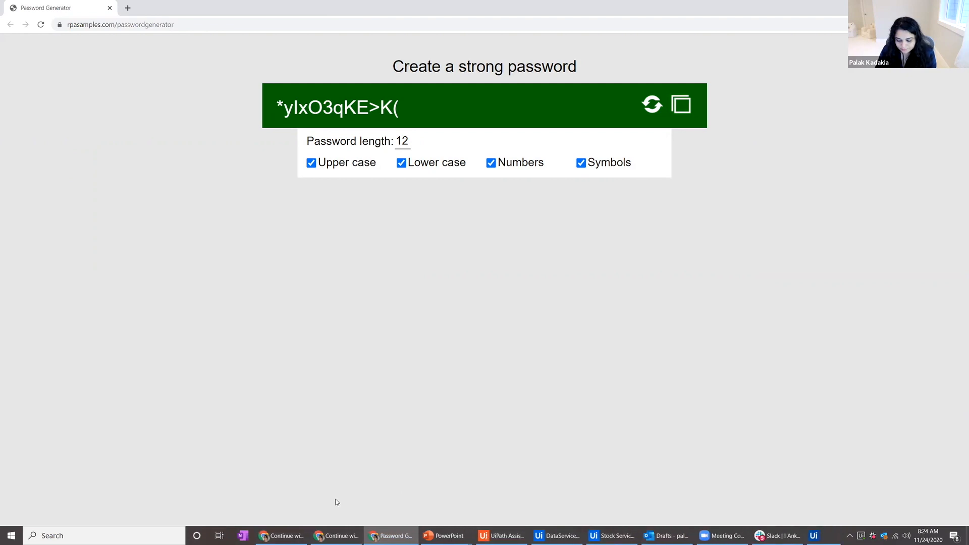
Return to the UiPath login page in the browser and sign back in with the Microsoft work account.
mouse_move(271, 536)
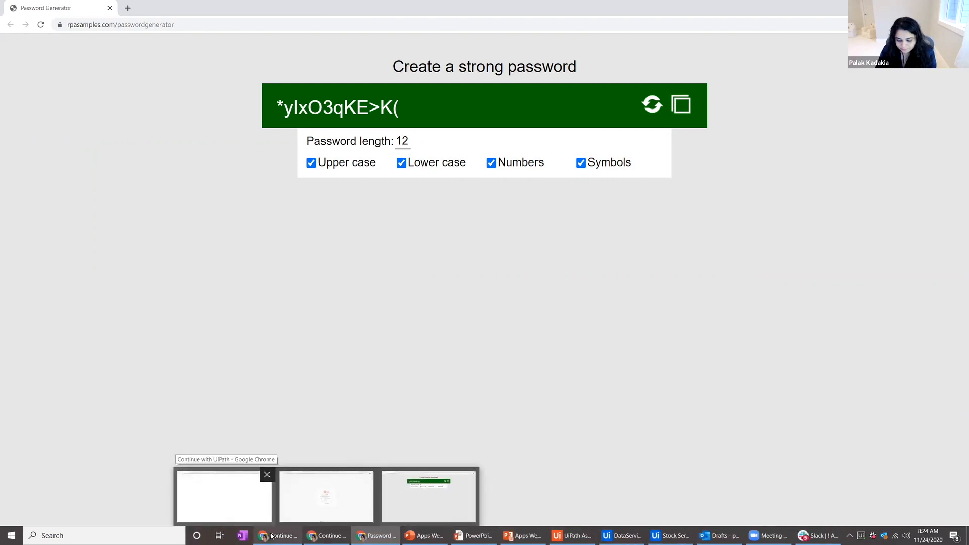
click(269, 536)
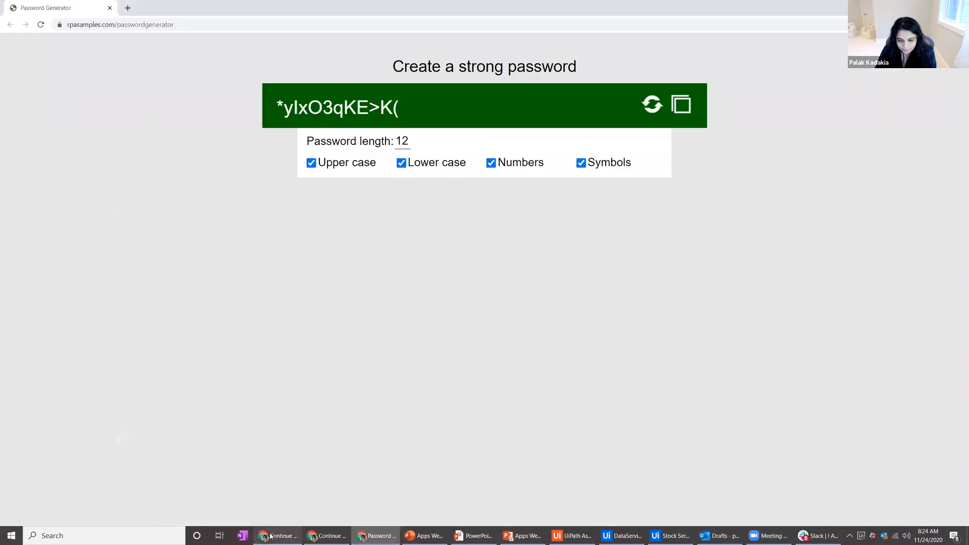
click(272, 535)
click(327, 536)
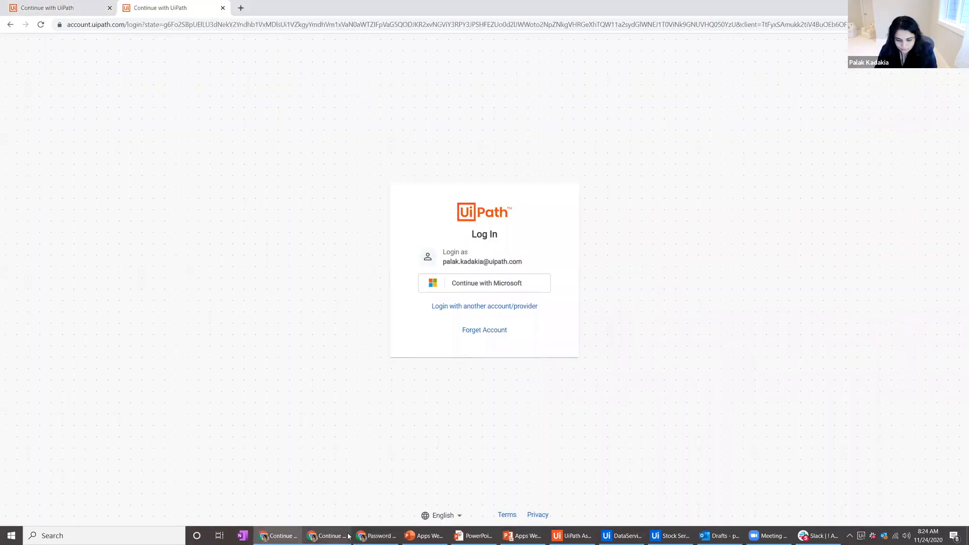
click(70, 8)
click(483, 283)
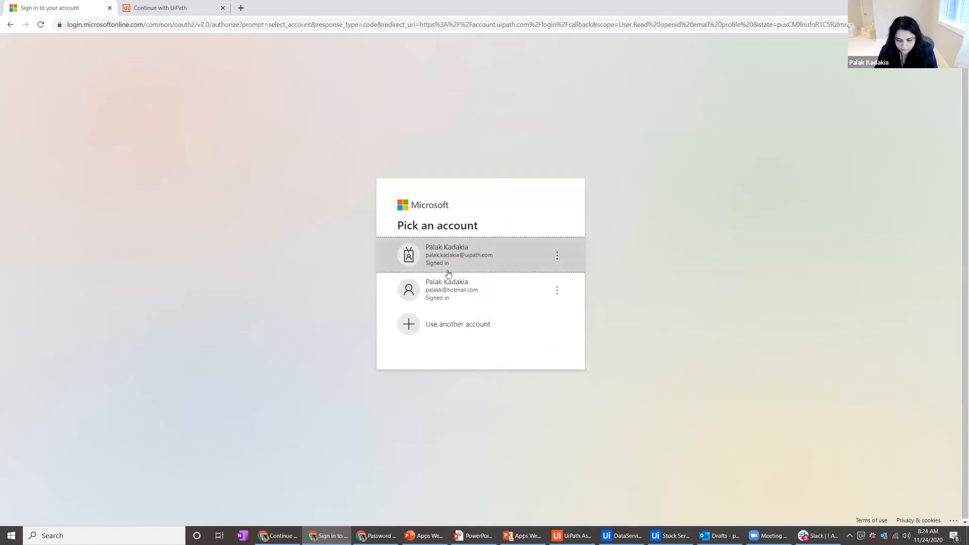
click(454, 264)
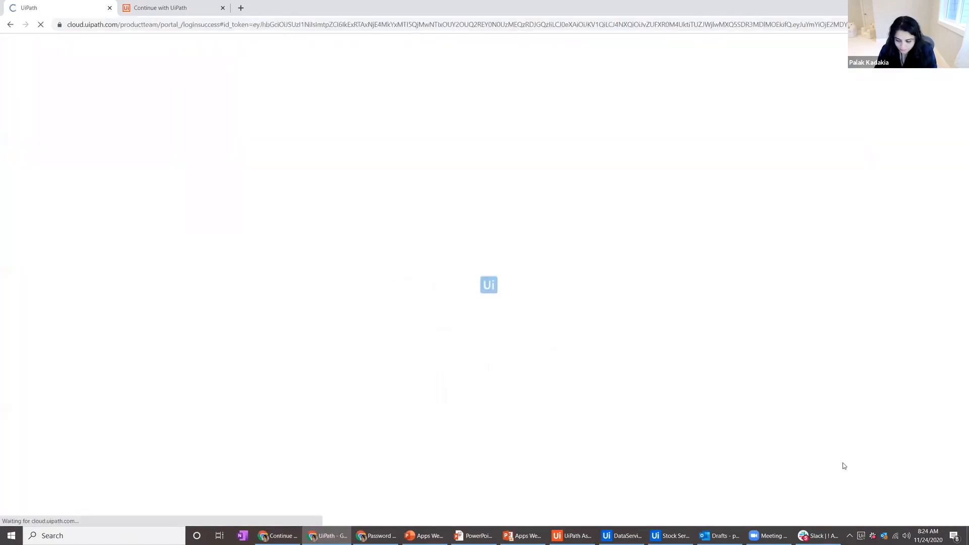
Switch to Outlook and inspect the newest Mortgage deferral email draft, including its deferral table and temporary password.
double_click(884, 535)
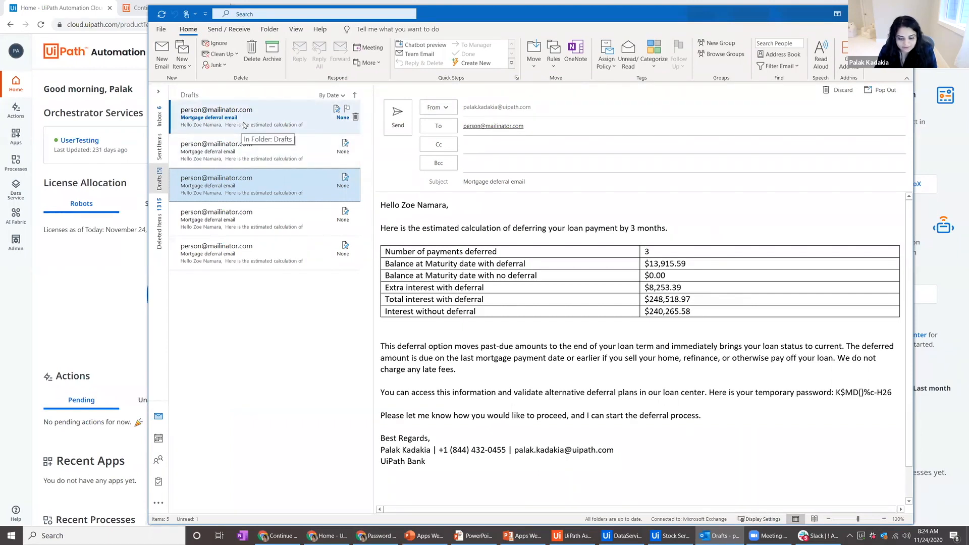
click(235, 124)
click(554, 345)
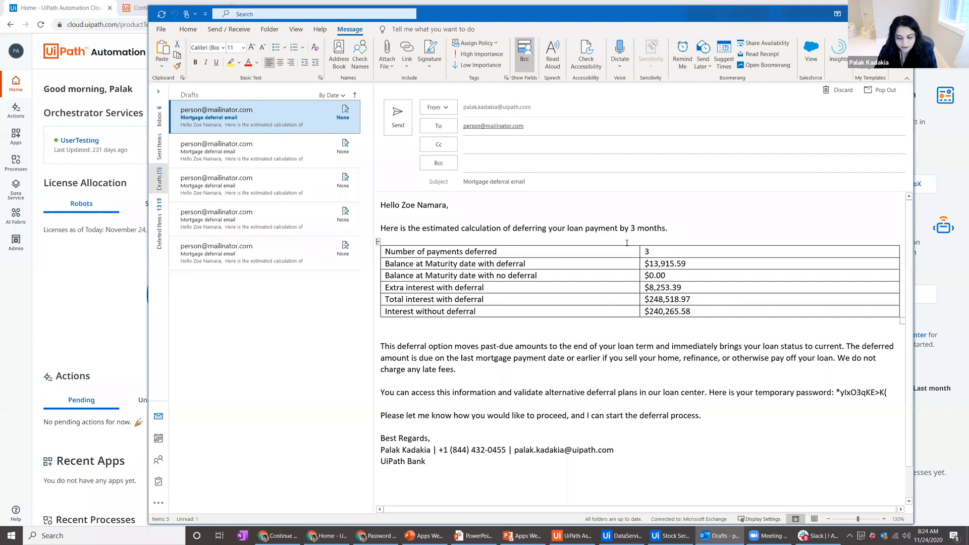
drag(835, 392, 887, 392)
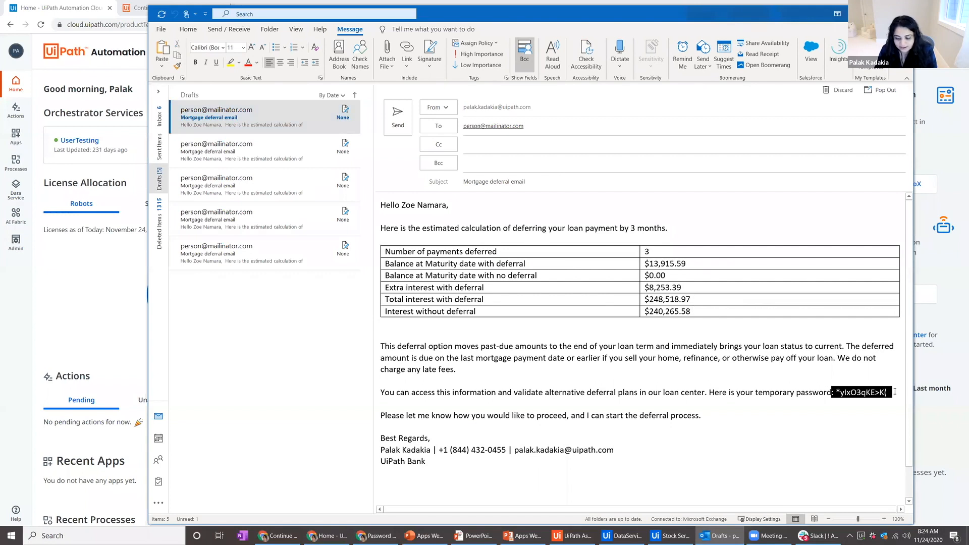
click(877, 412)
Compare the draft's temporary password with the one on the Password Generator page, and return to the draft.
key(alt+Tab)
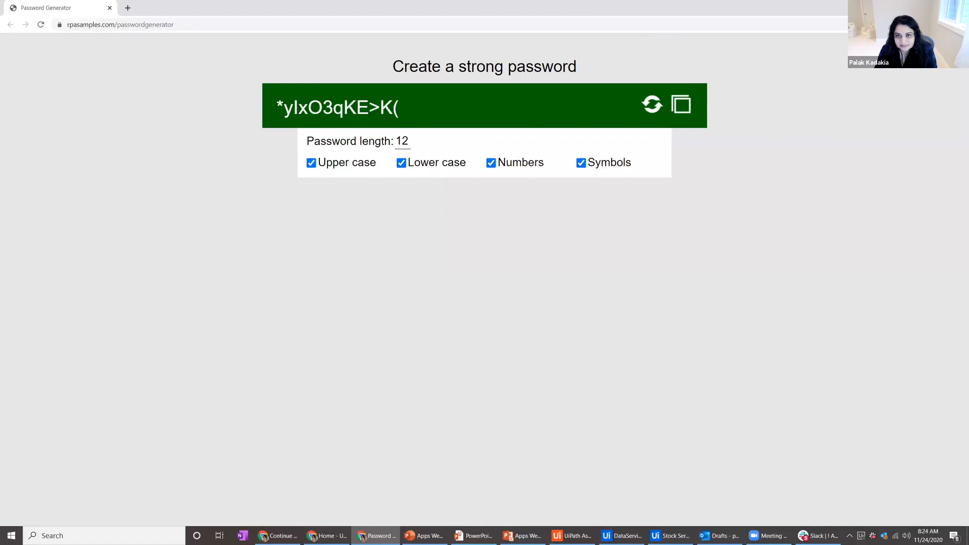
key(alt+Tab)
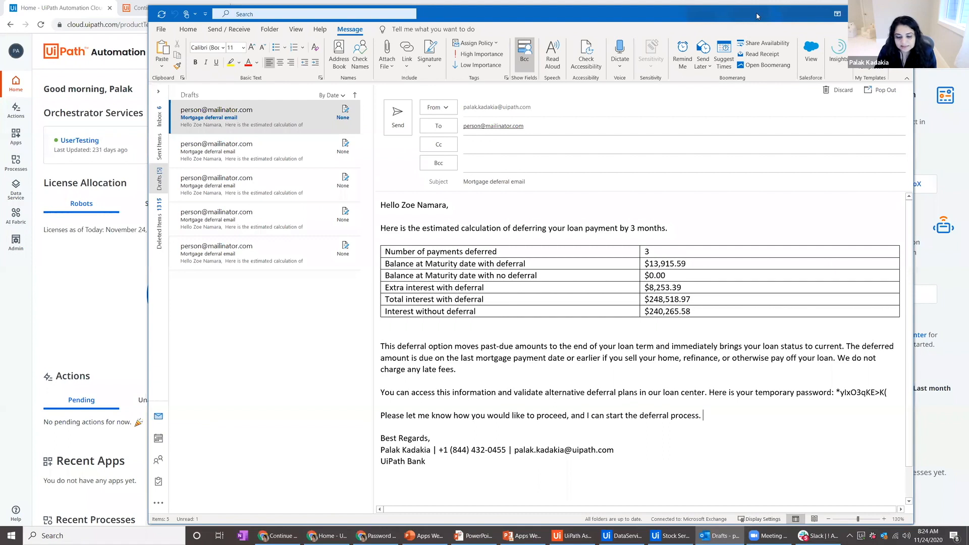
drag(757, 16, 764, 13)
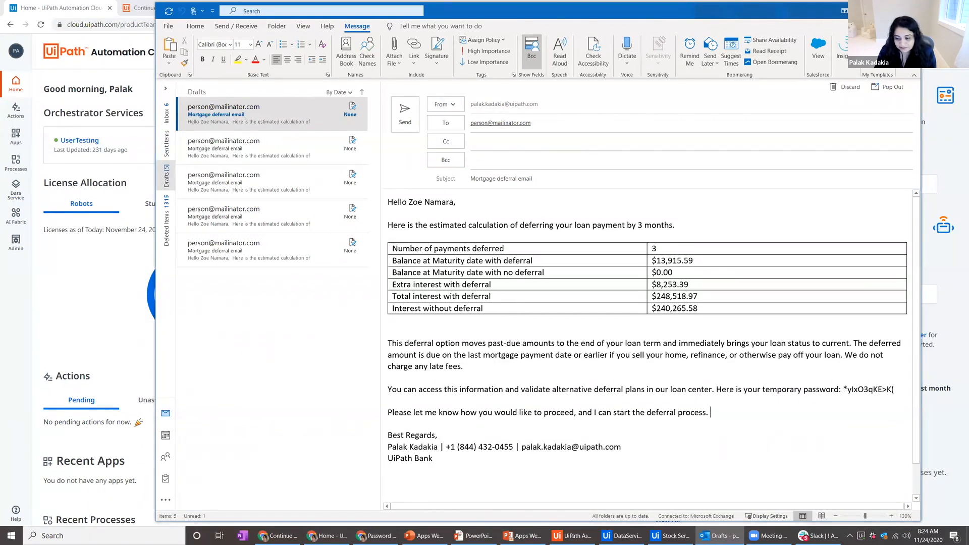
key(super+Down)
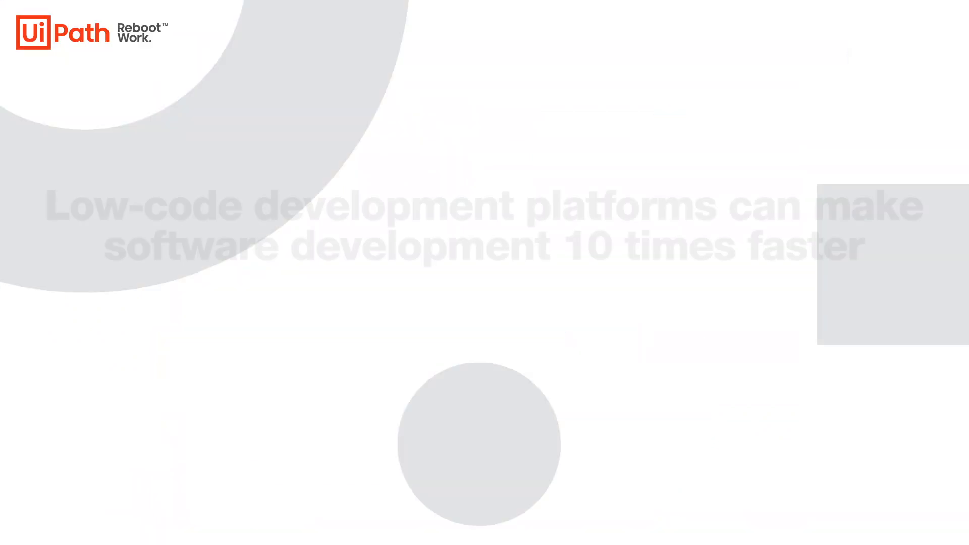